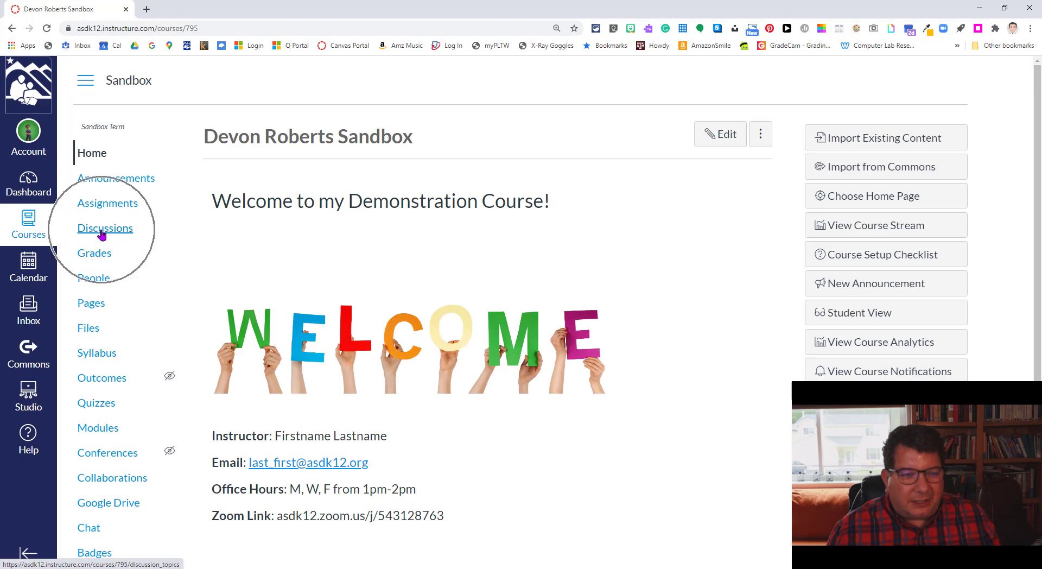
# - Go to the course's Discussions page and review its pinned, regular and closed-for-comments sections
pyautogui.click(102, 229)
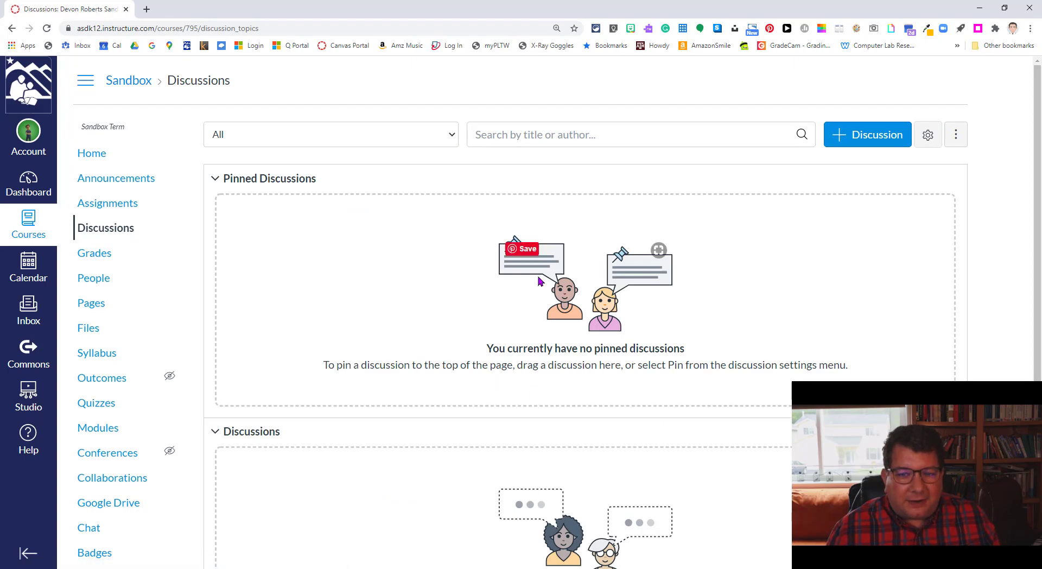
pyautogui.scroll(-3, 532, 277)
pyautogui.scroll(2, 530, 276)
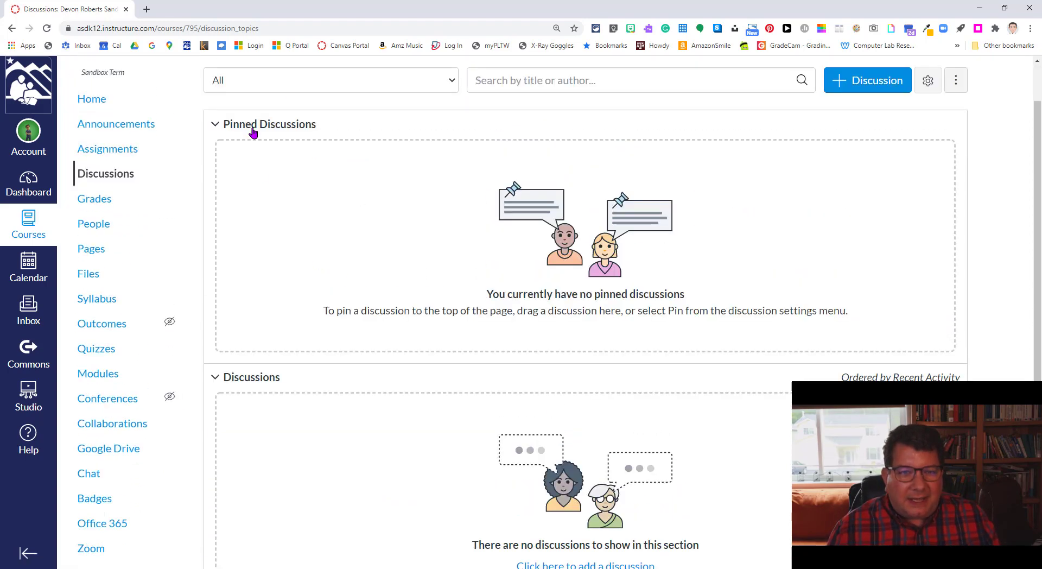
pyautogui.scroll(-2, 342, 298)
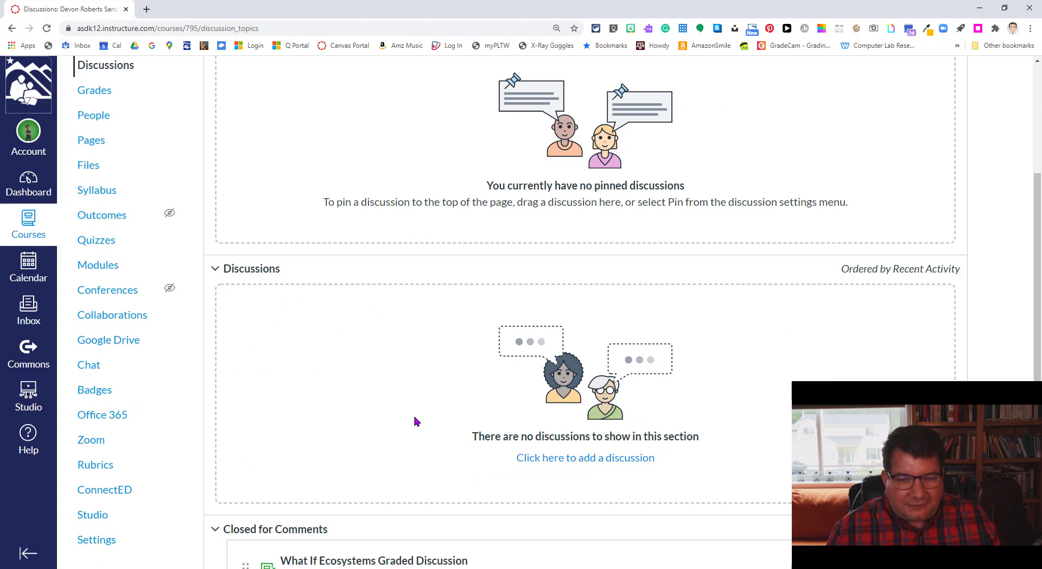
pyautogui.scroll(1, 414, 321)
pyautogui.scroll(-2, 415, 321)
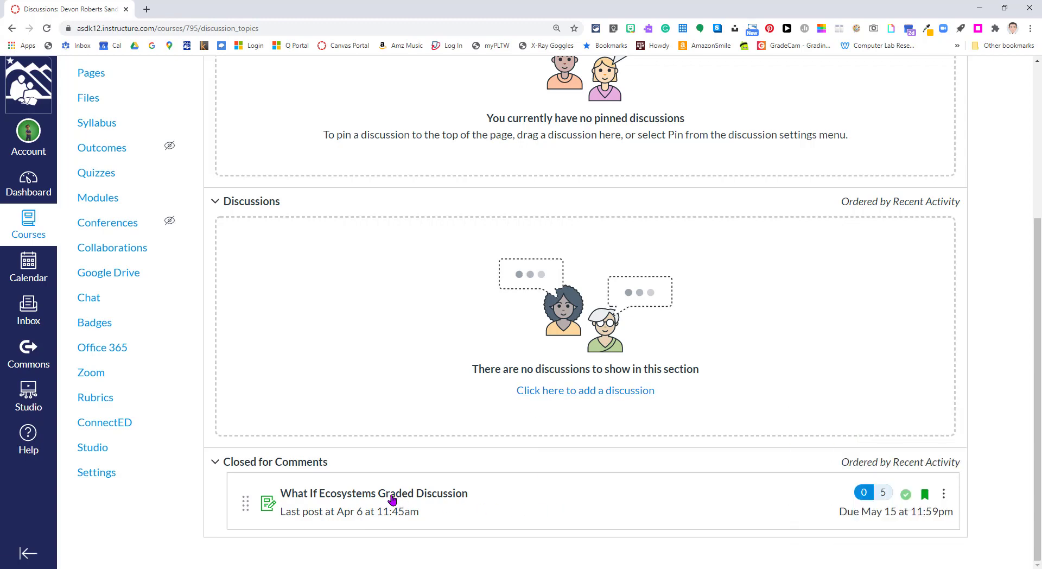
# - Open the What If Ecosystems Graded Discussion for comments and move it into Pinned Discussions
pyautogui.click(944, 496)
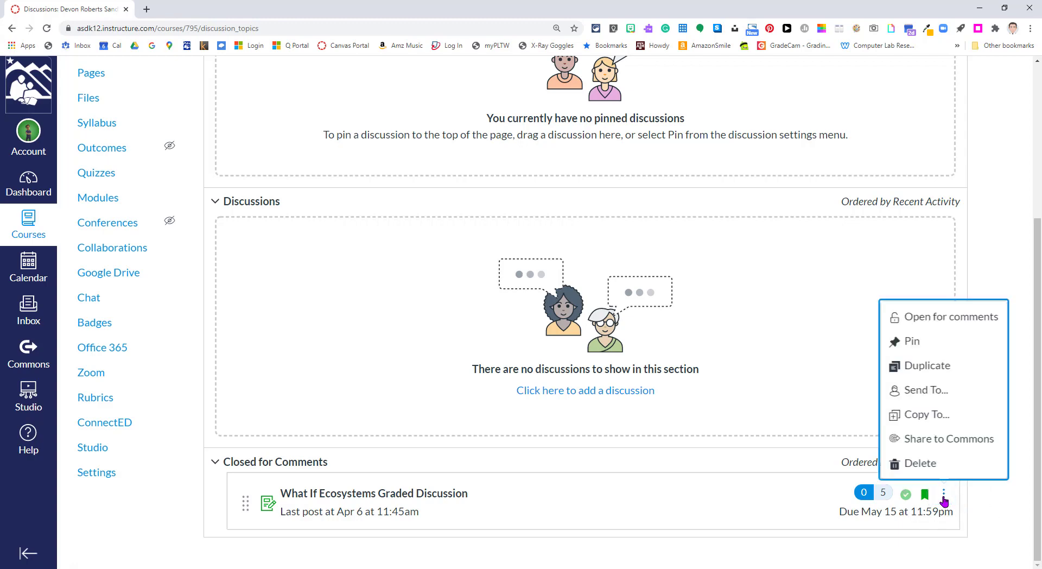
pyautogui.click(933, 326)
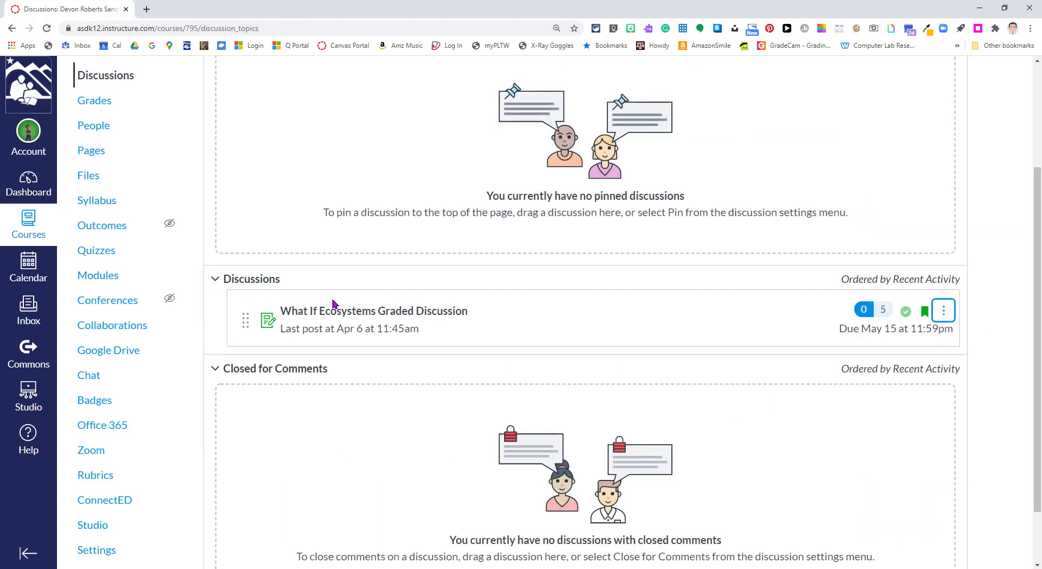
pyautogui.scroll(1, 610, 305)
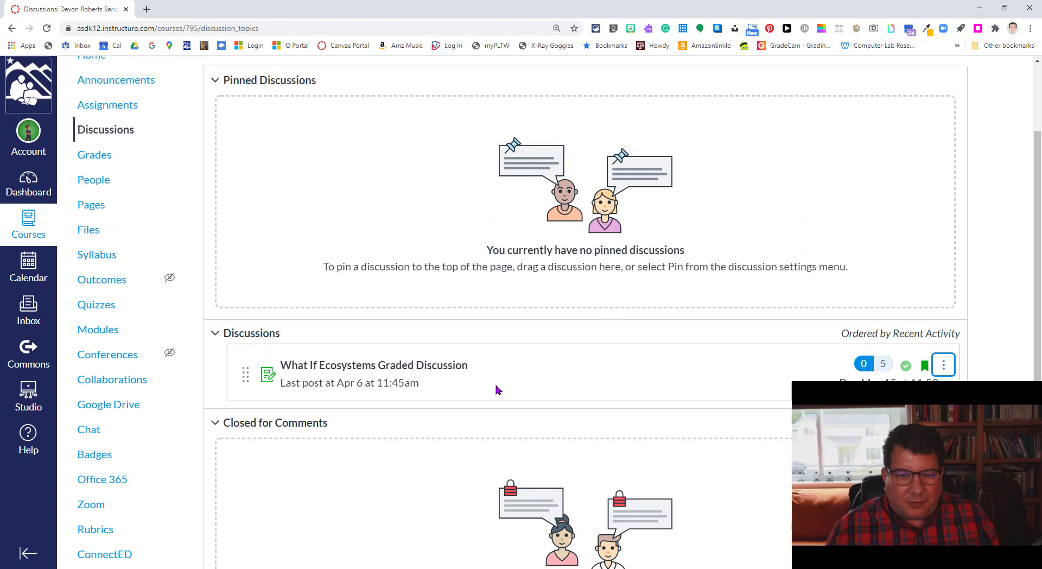
pyautogui.moveTo(461, 371); pyautogui.dragTo(437, 187)
pyautogui.scroll(2, 486, 370)
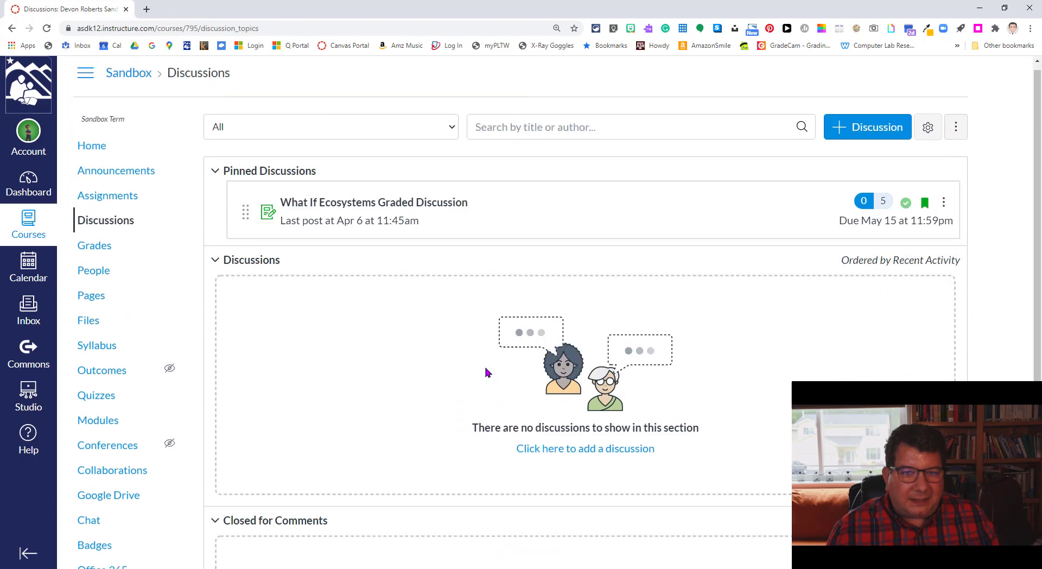
# - Display the management options of the pinned What If Ecosystems Graded Discussion and review them
pyautogui.click(945, 212)
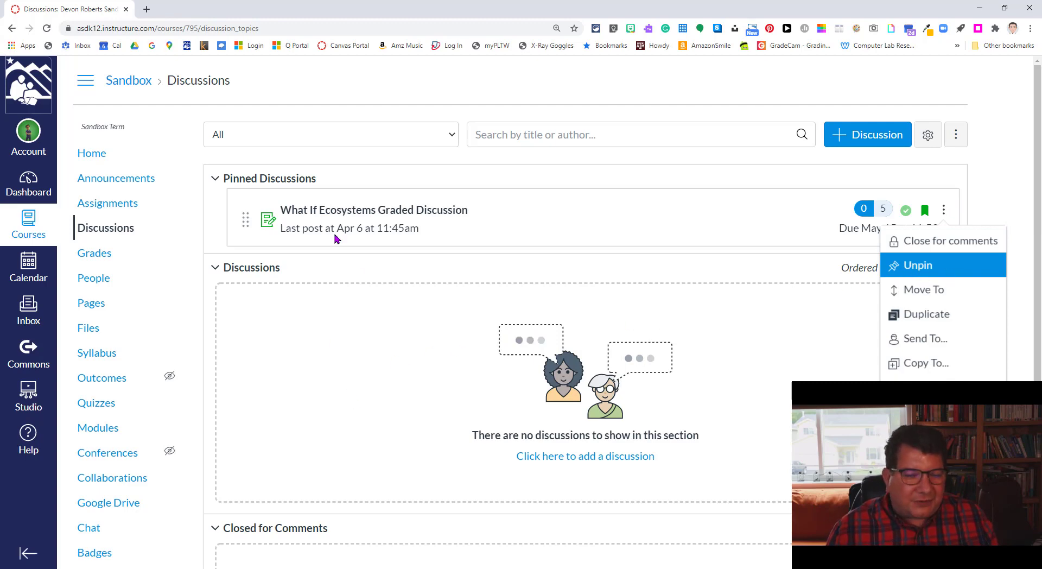
pyautogui.scroll(-2, 508, 367)
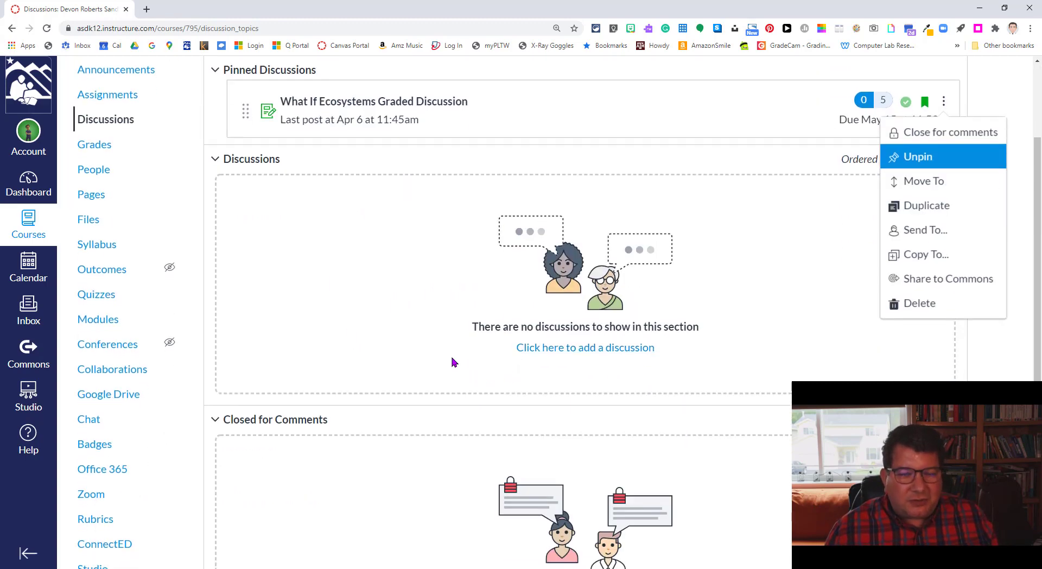
pyautogui.scroll(1, 427, 346)
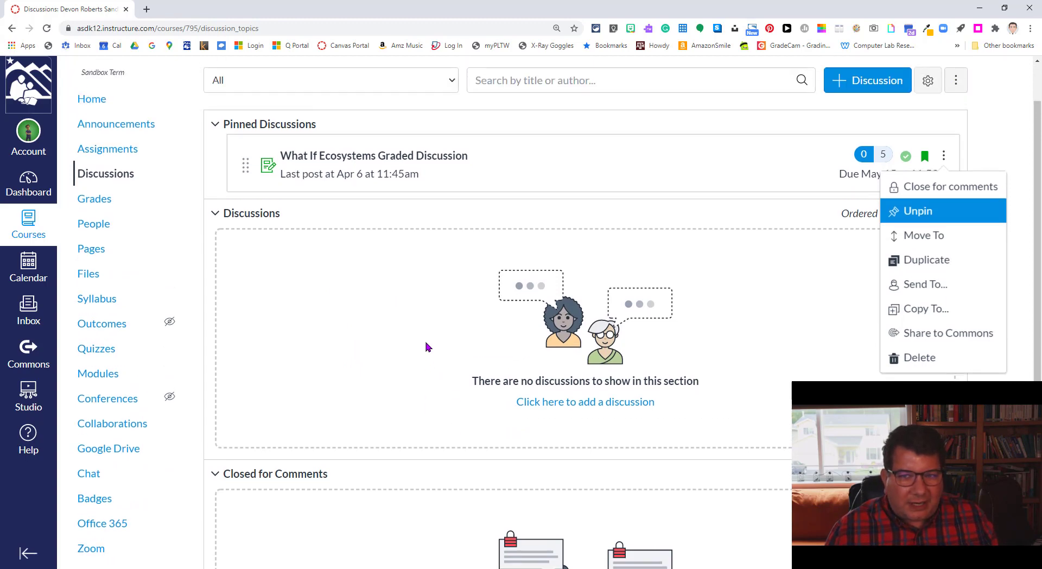
pyautogui.scroll(1, 386, 147)
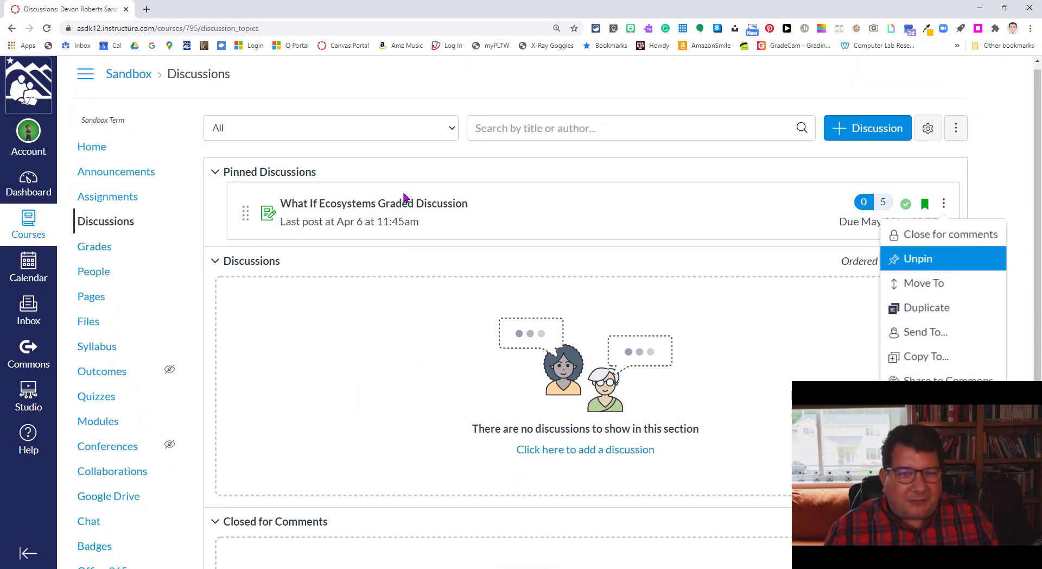
# - Check the discussion list's All and Unread filter choices, its title or author search, and its sections
pyautogui.scroll(1, 404, 197)
pyautogui.click(305, 130)
pyautogui.click(300, 140)
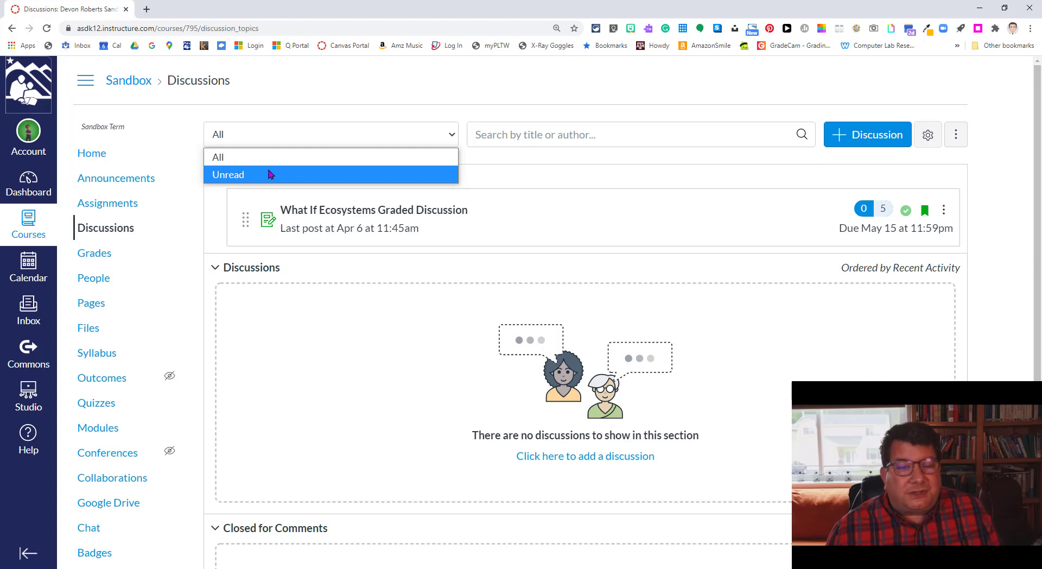
pyautogui.click(501, 127)
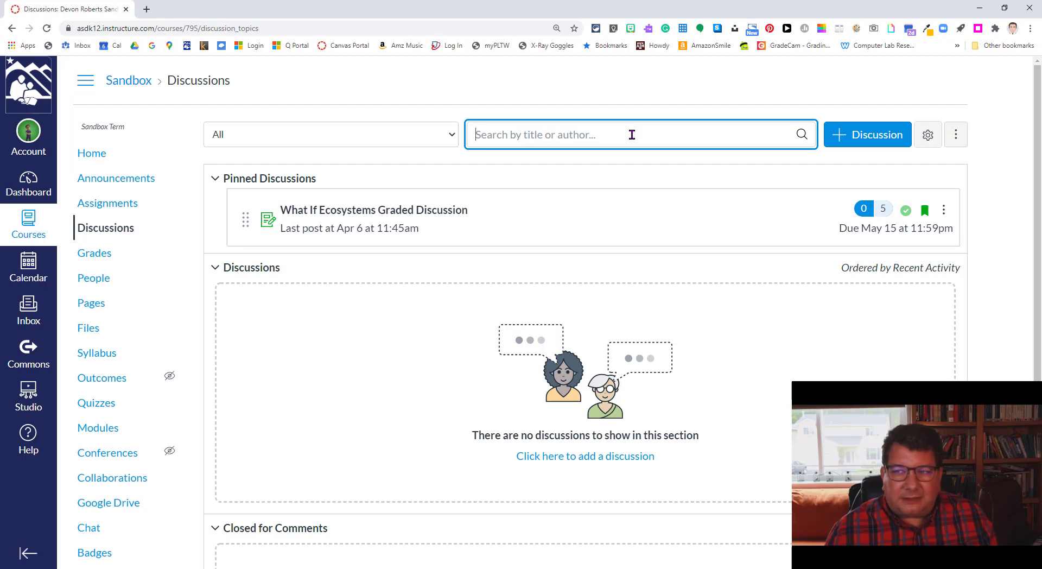
pyautogui.scroll(-4, 596, 254)
pyautogui.scroll(4, 596, 254)
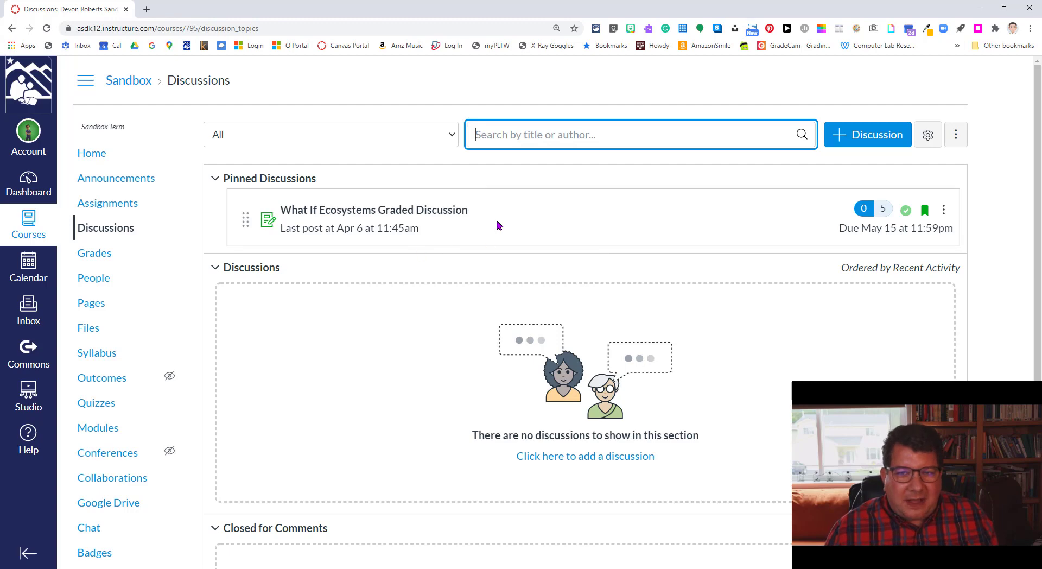
pyautogui.scroll(-4, 355, 165)
pyautogui.scroll(4, 380, 169)
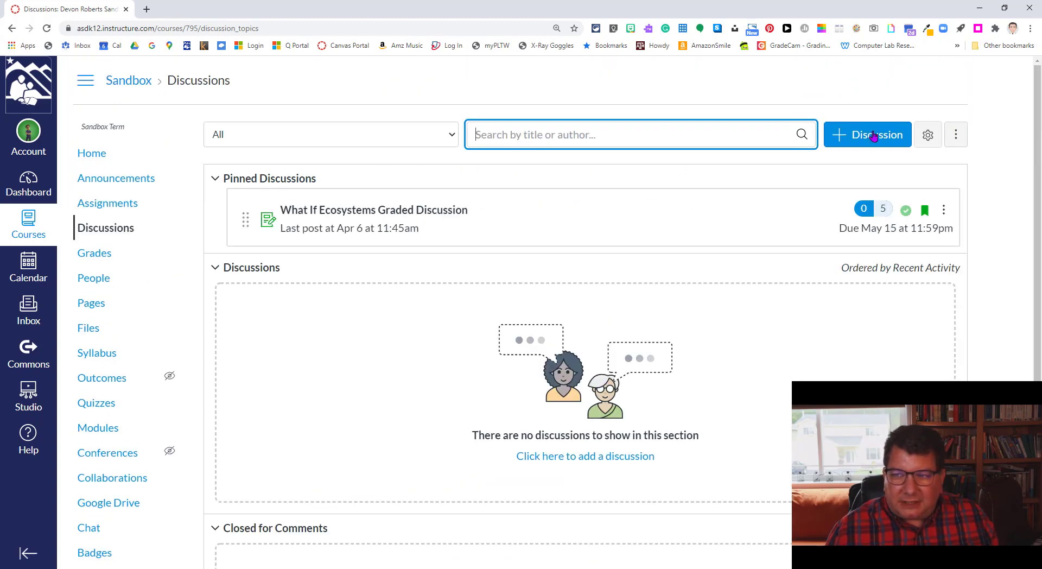
# - Create a new discussion topic with the title "Introduce Yourselves"
pyautogui.click(857, 140)
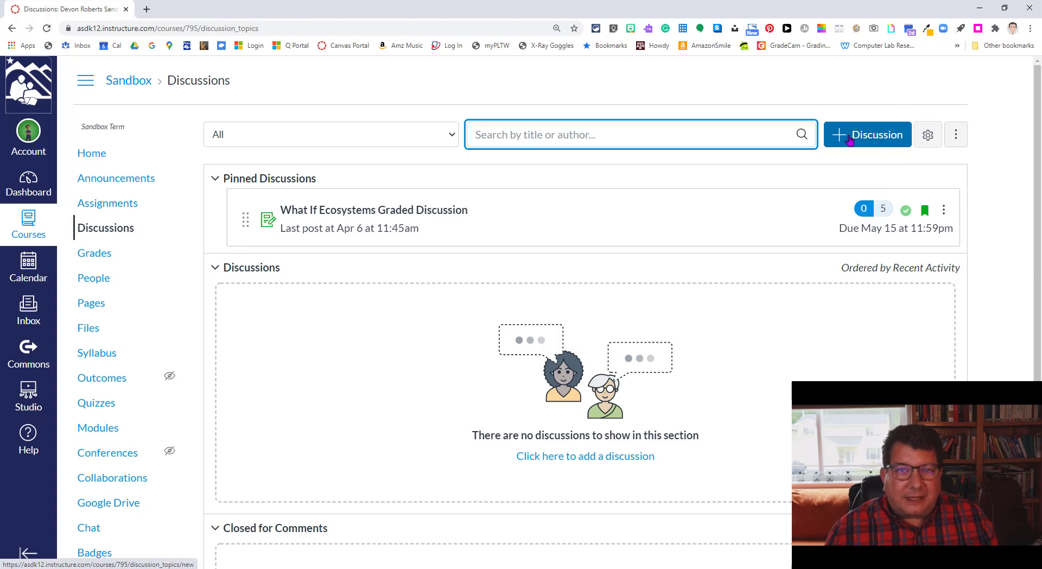
pyautogui.click(851, 140)
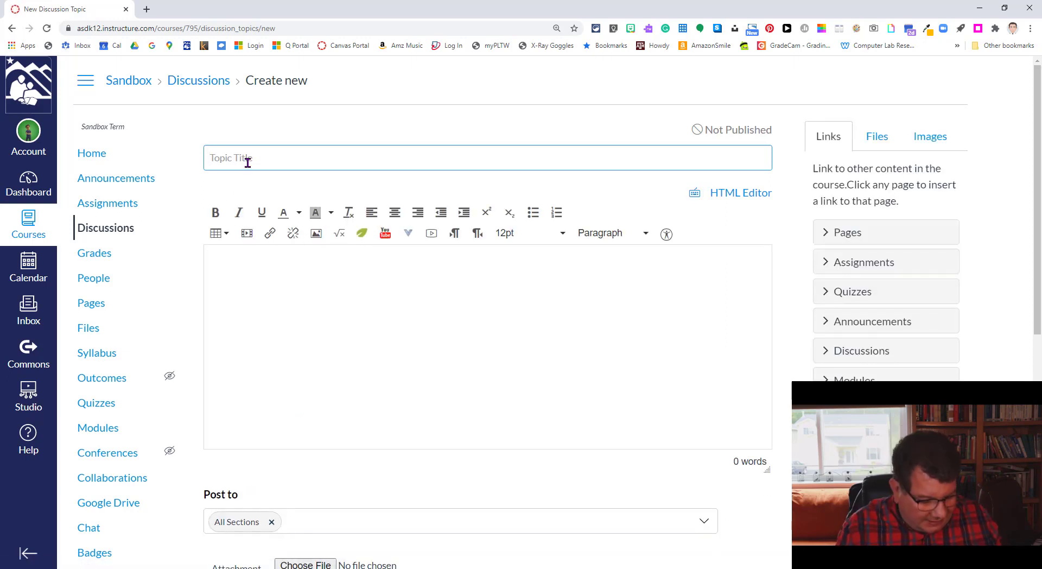
pyautogui.write('W')
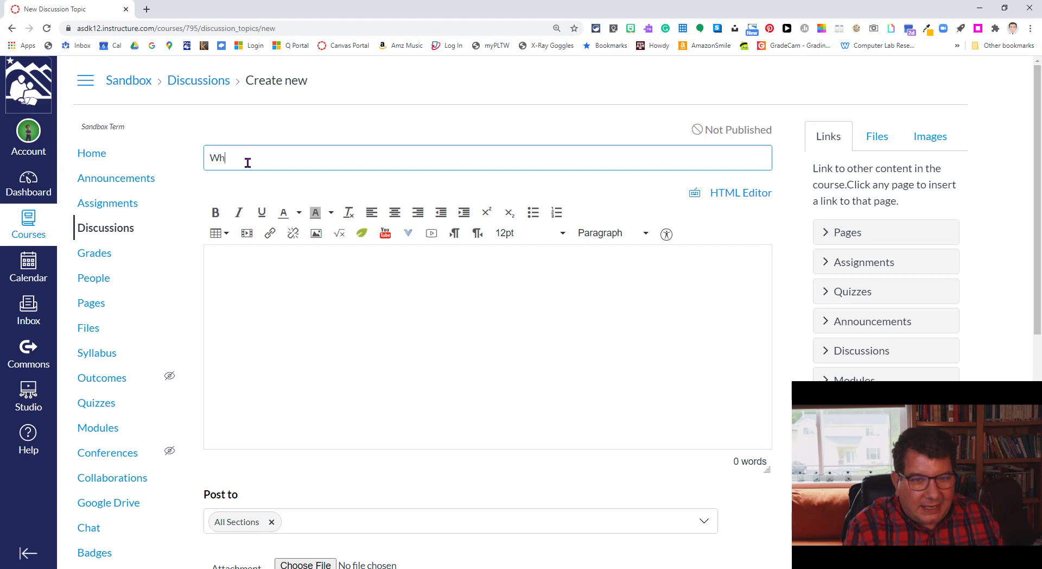
pyautogui.press('BackSpace')
pyautogui.write('Inro')
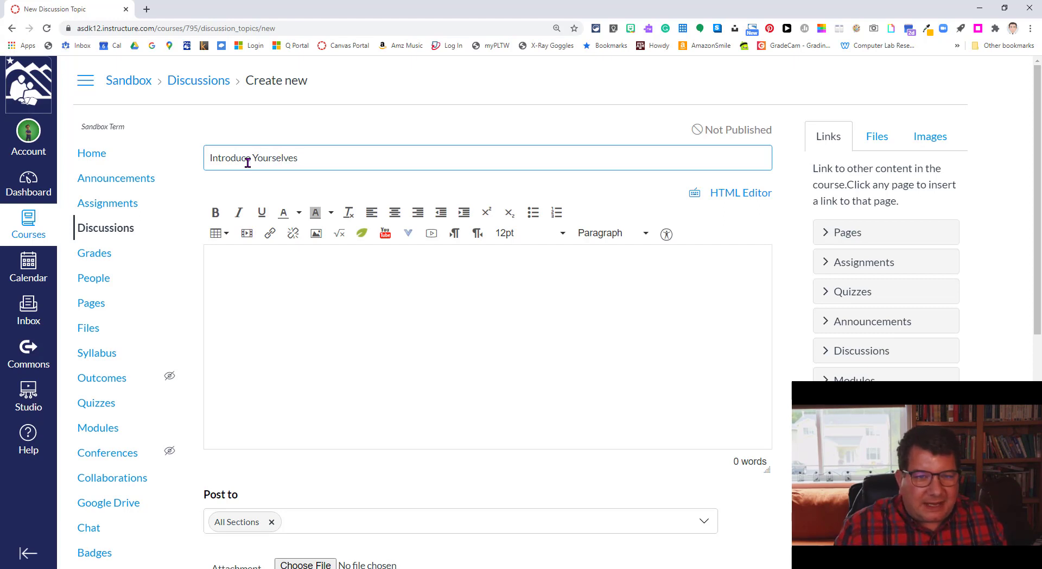
# - Begin the topic's body with the paragraph "Please write a short paragraph about yourself and your interests."
pyautogui.click(312, 273)
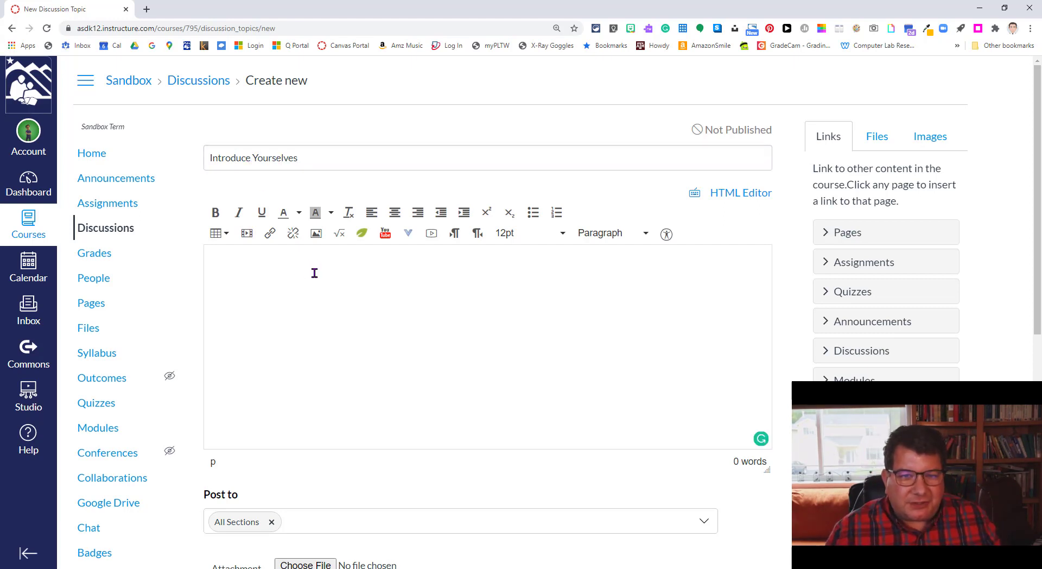
pyautogui.write('Please ')
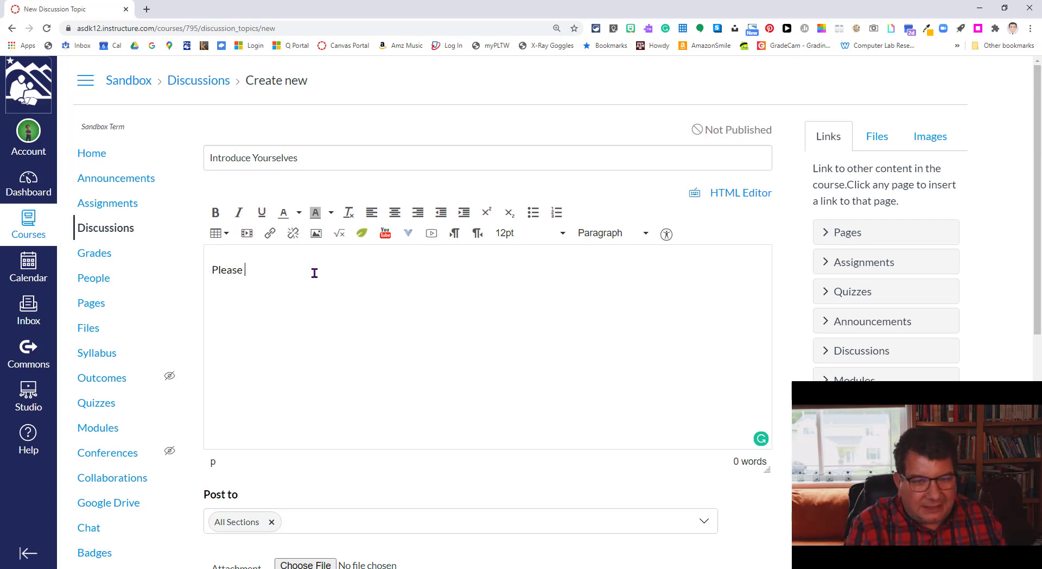
pyautogui.write('write a short par')
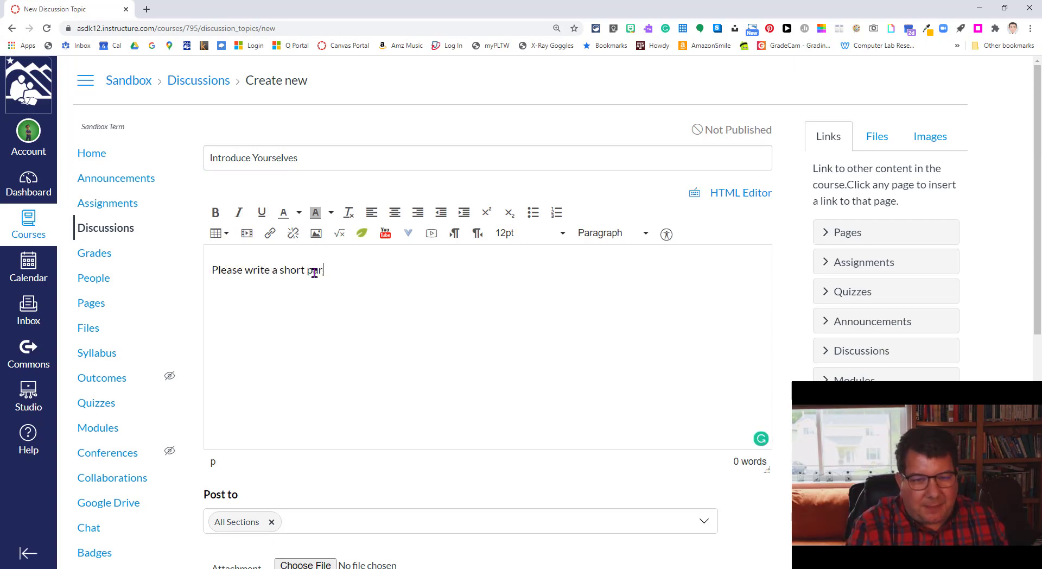
pyautogui.write('agraph abou')
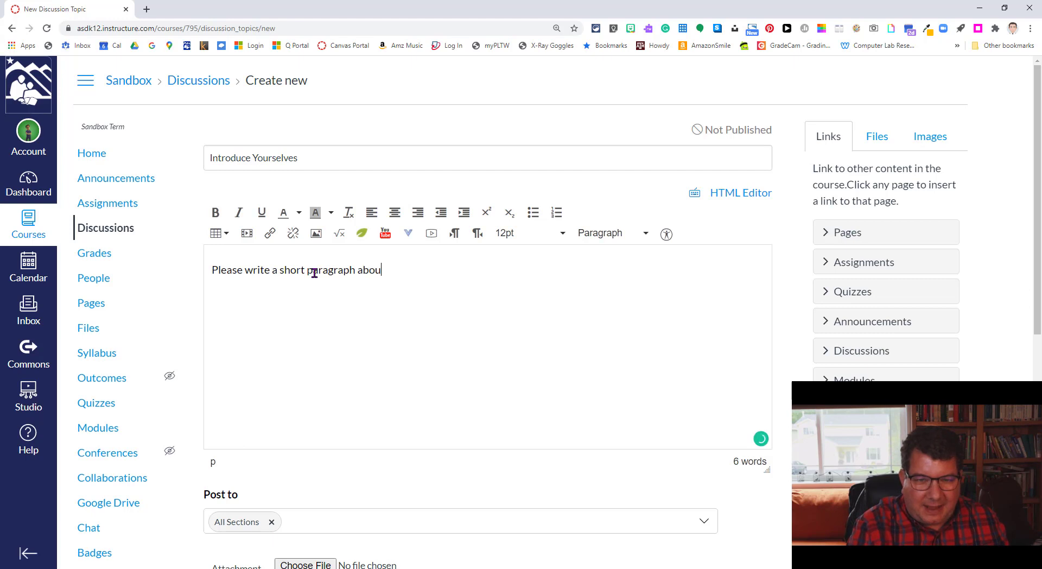
pyautogui.write('t yourself and ')
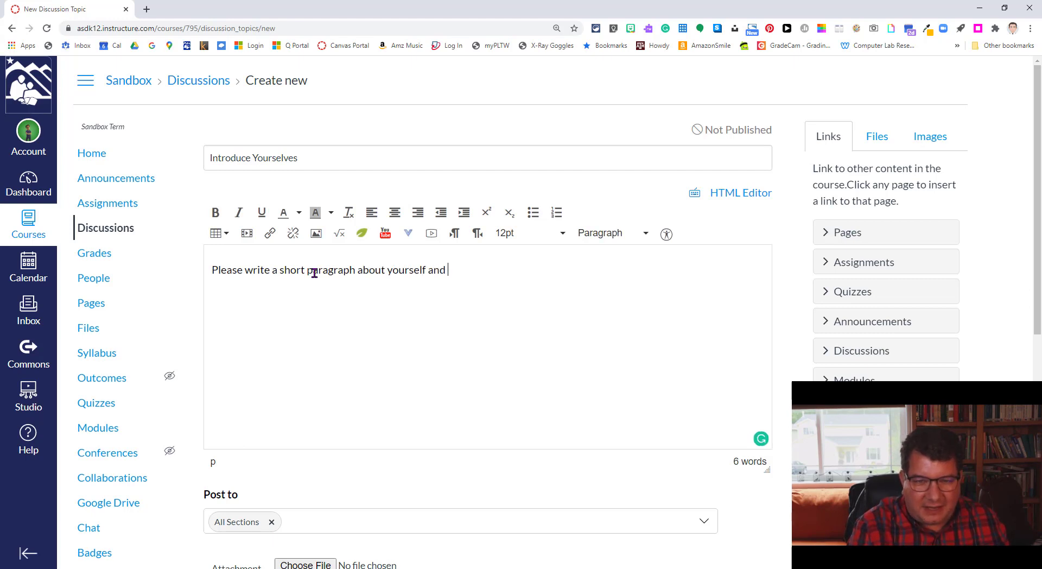
pyautogui.write('your interests. ')
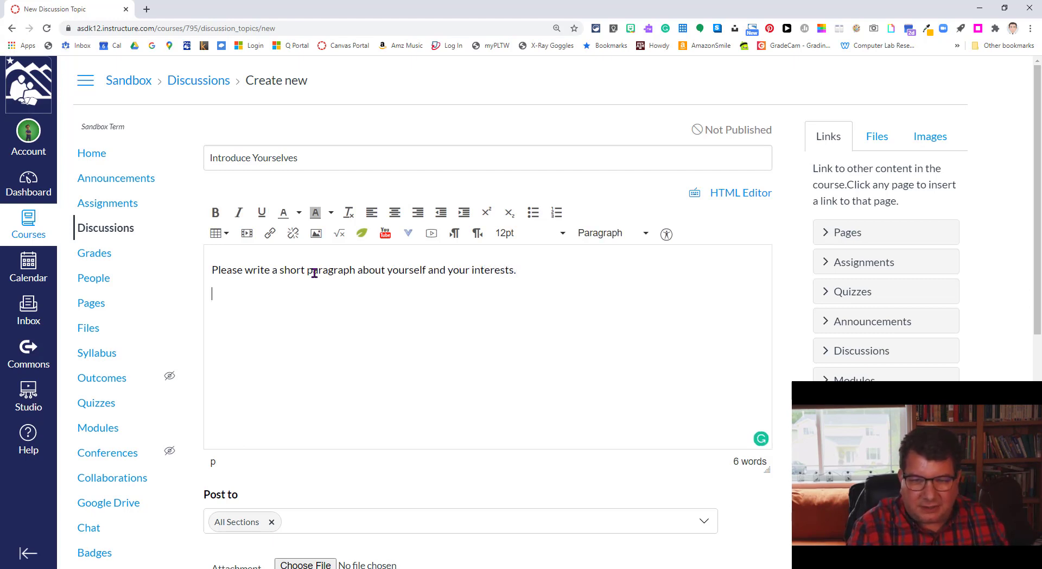
# - Add a second paragraph: "Make sure to post an image of yourself and at least three images of your family, pets, or hobbies."
pyautogui.write('Make sure to post ')
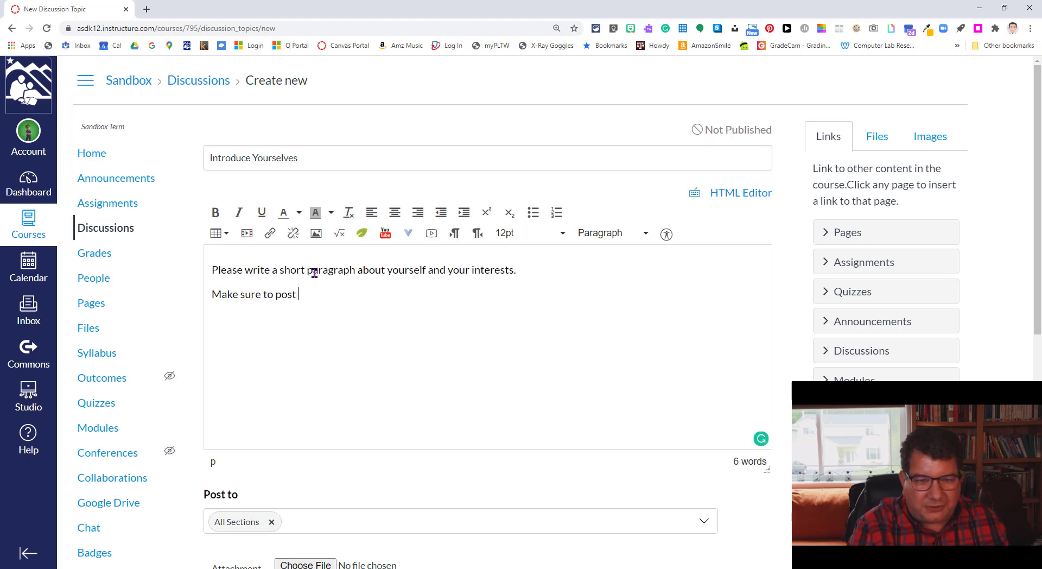
pyautogui.write('an image of you')
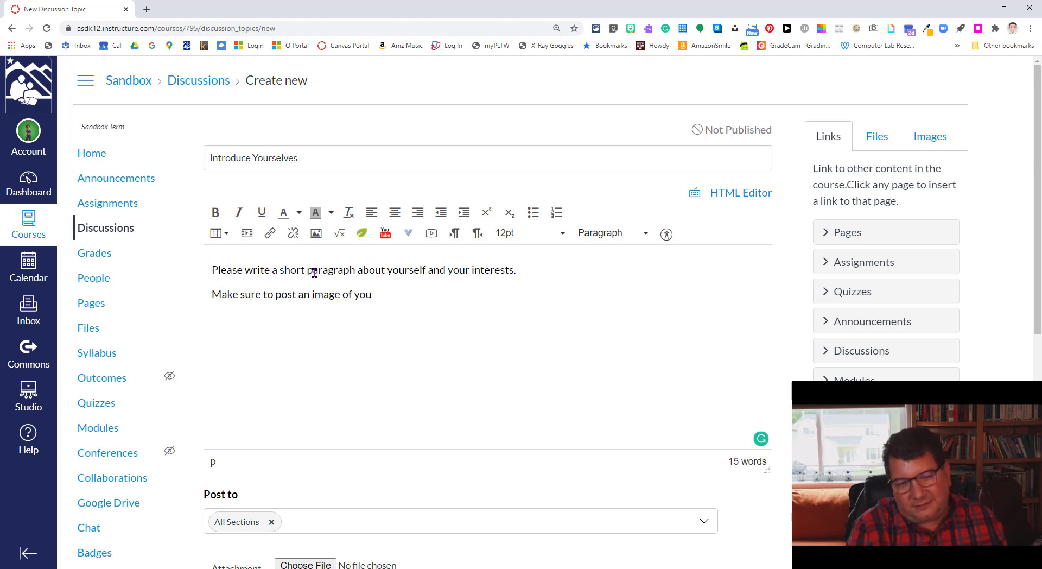
pyautogui.write('rself a')
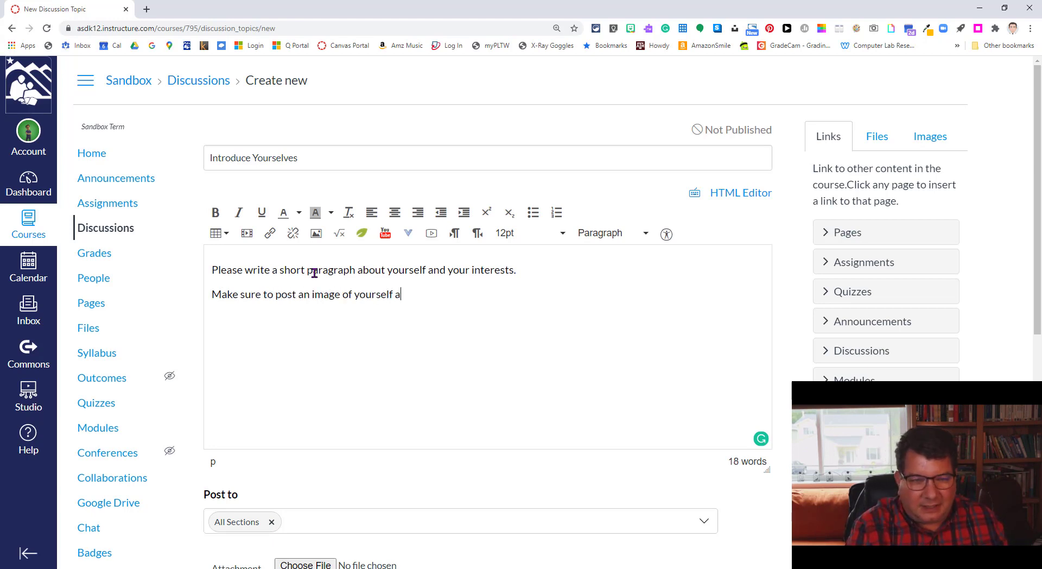
pyautogui.write('nd ')
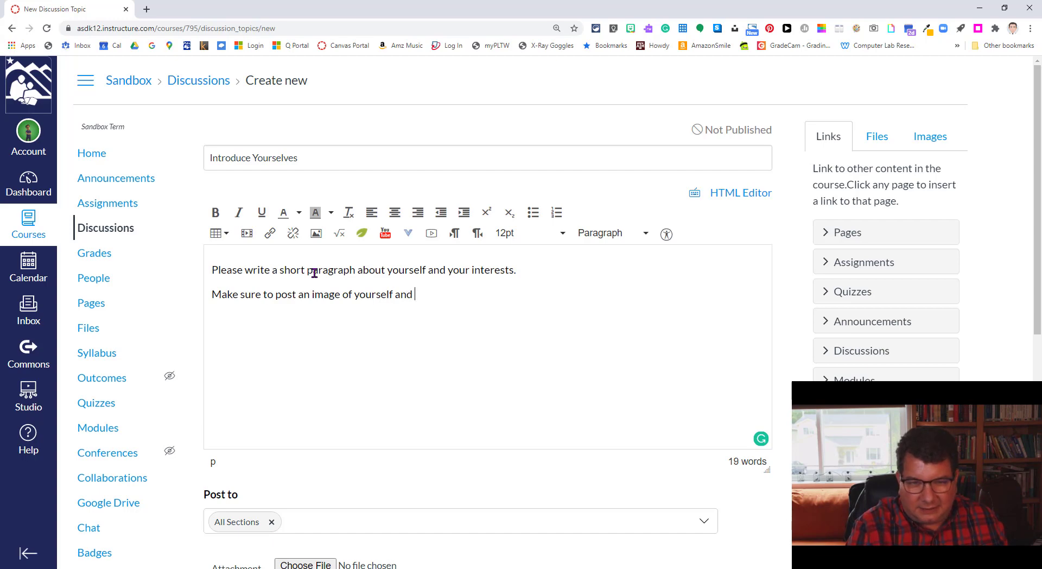
pyautogui.write('at least three images')
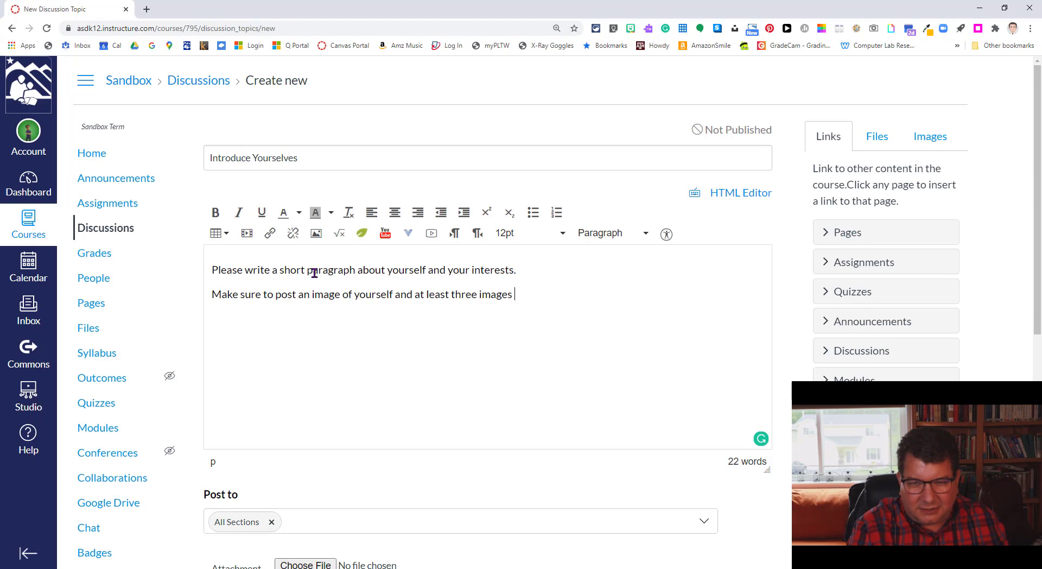
pyautogui.write(' of ')
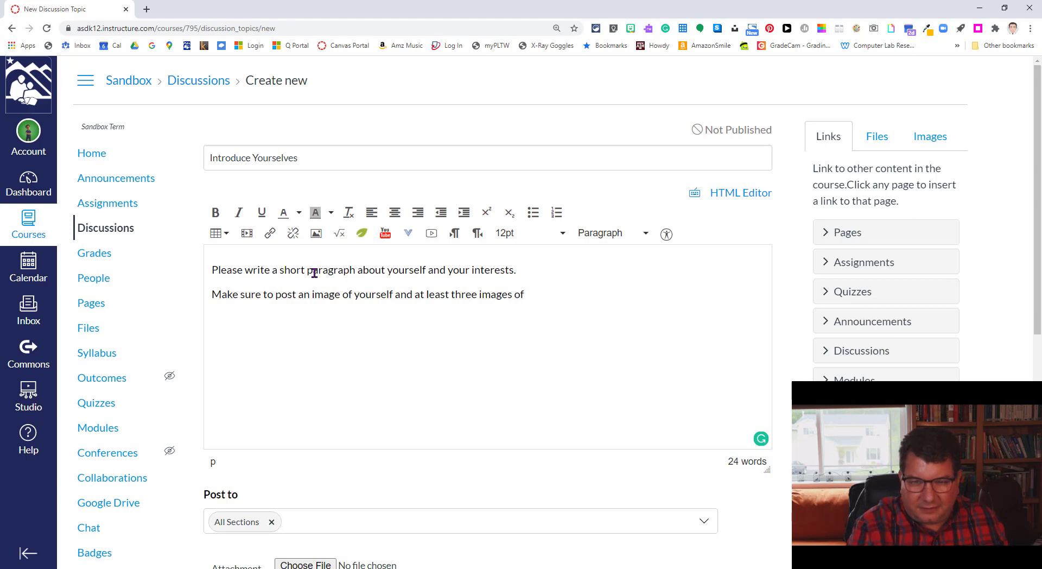
pyautogui.write('your fa')
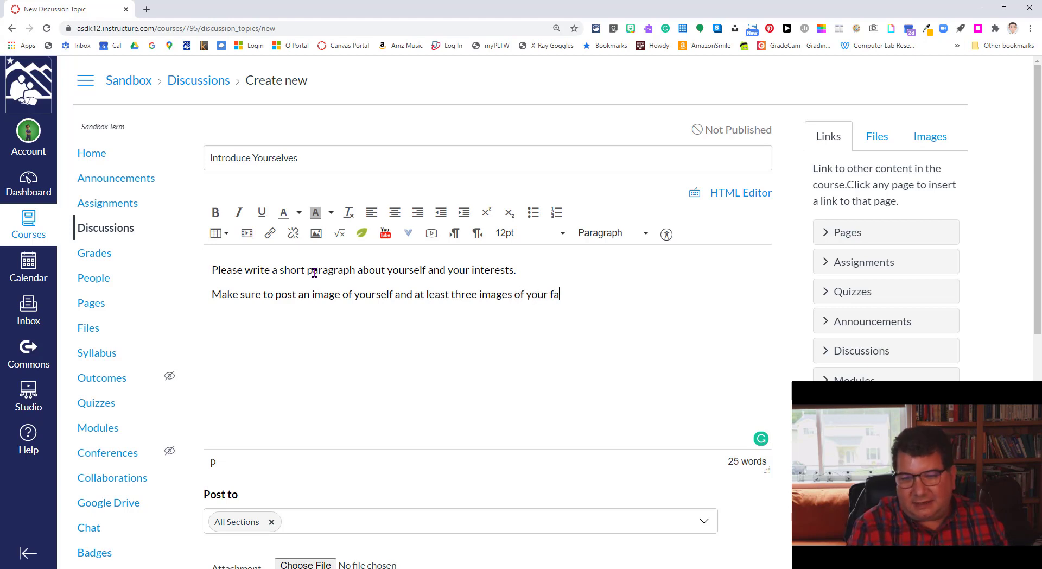
pyautogui.write('mily, pets, or hobbies.')
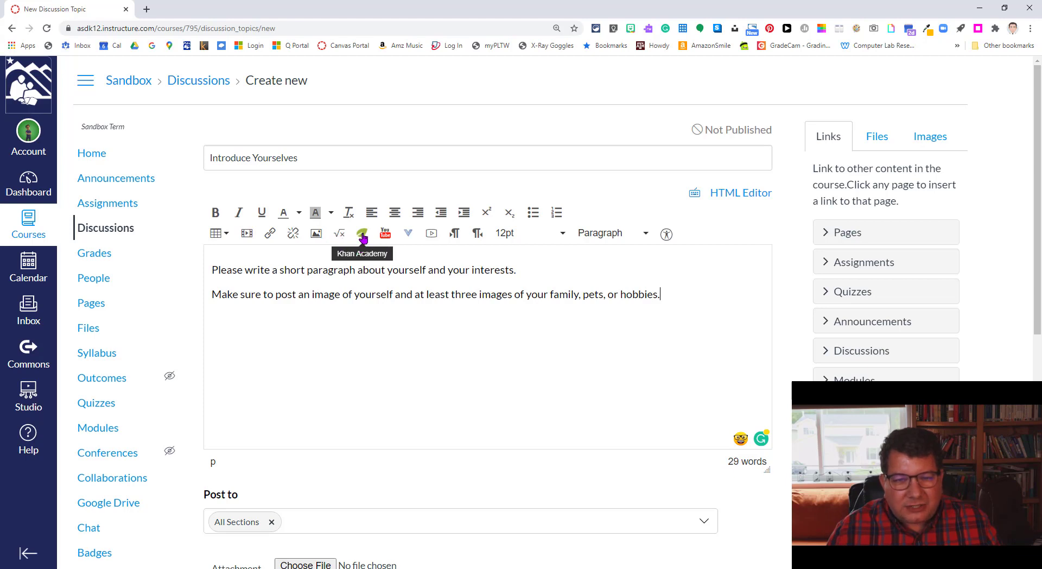
# - Display the list of additional external tools available for inserting content into the discussion body
pyautogui.click(408, 236)
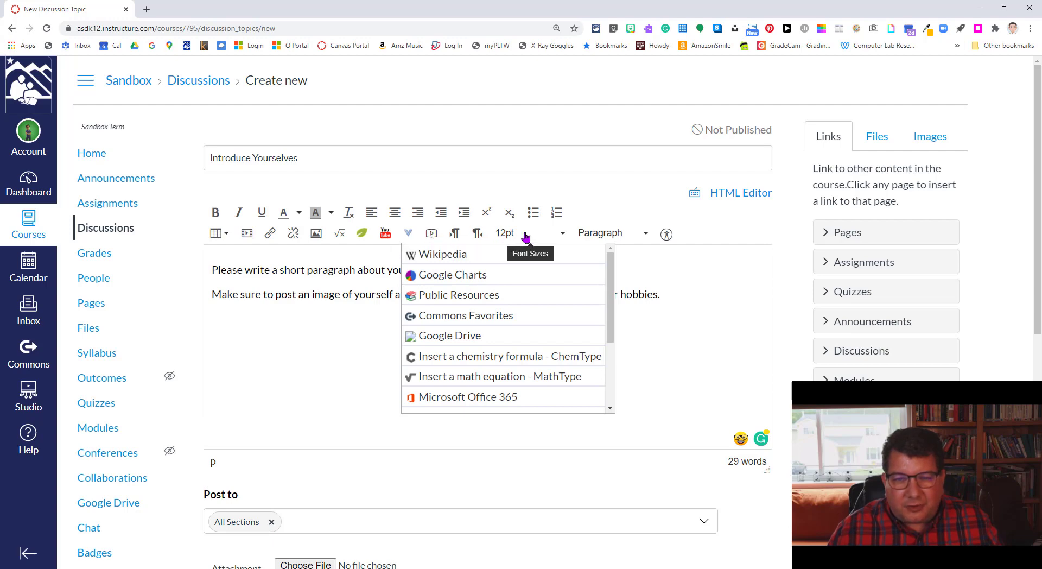
# - Close the external tools list and examine the Post to, Attachment and Options settings below the discussion body
pyautogui.click(296, 392)
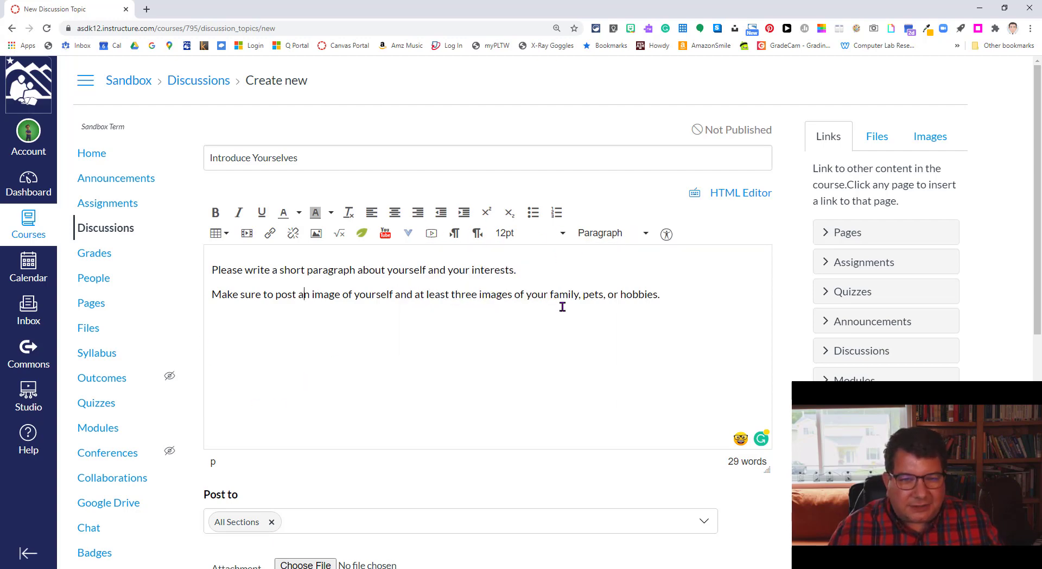
pyautogui.scroll(-1, 504, 289)
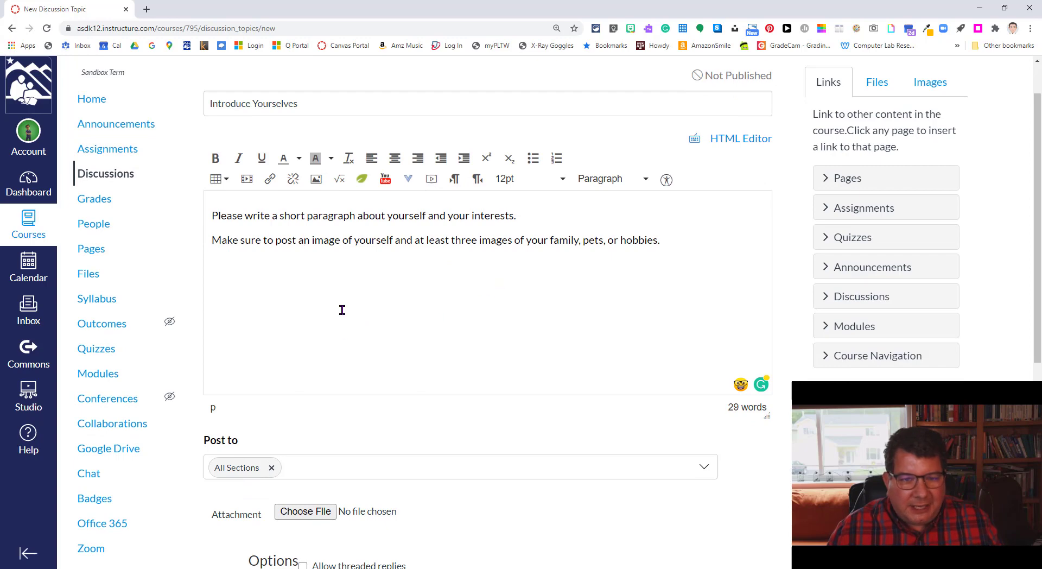
pyautogui.scroll(-3, 342, 309)
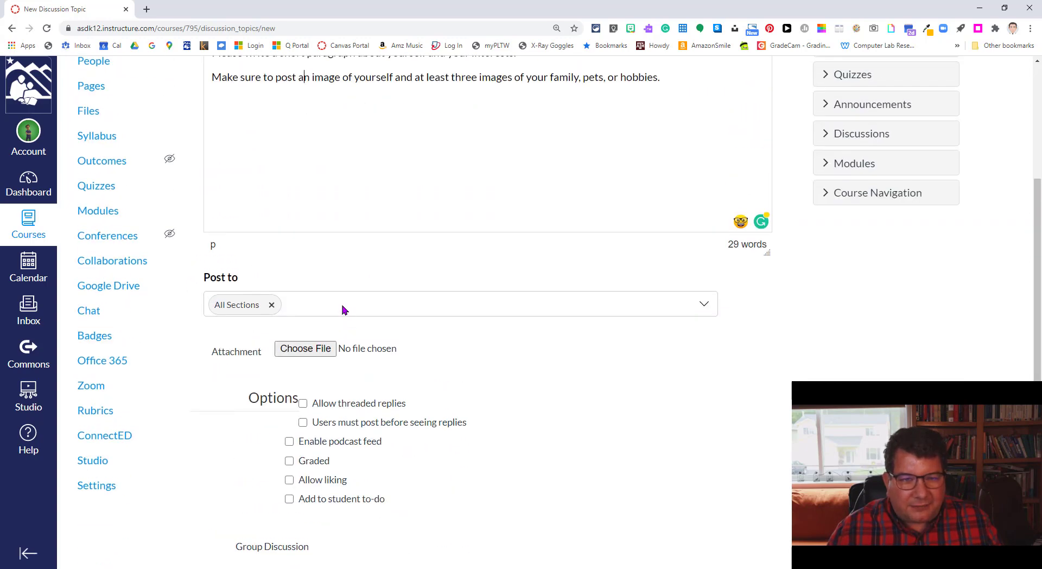
pyautogui.scroll(-1, 348, 266)
pyautogui.scroll(-1, 245, 250)
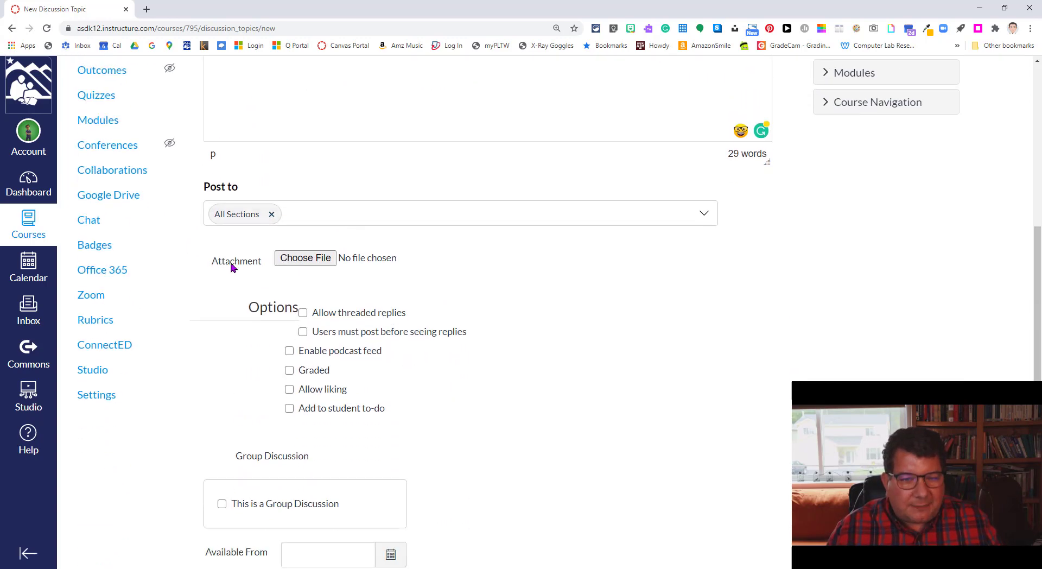
pyautogui.scroll(-1, 255, 245)
pyautogui.scroll(1, 387, 194)
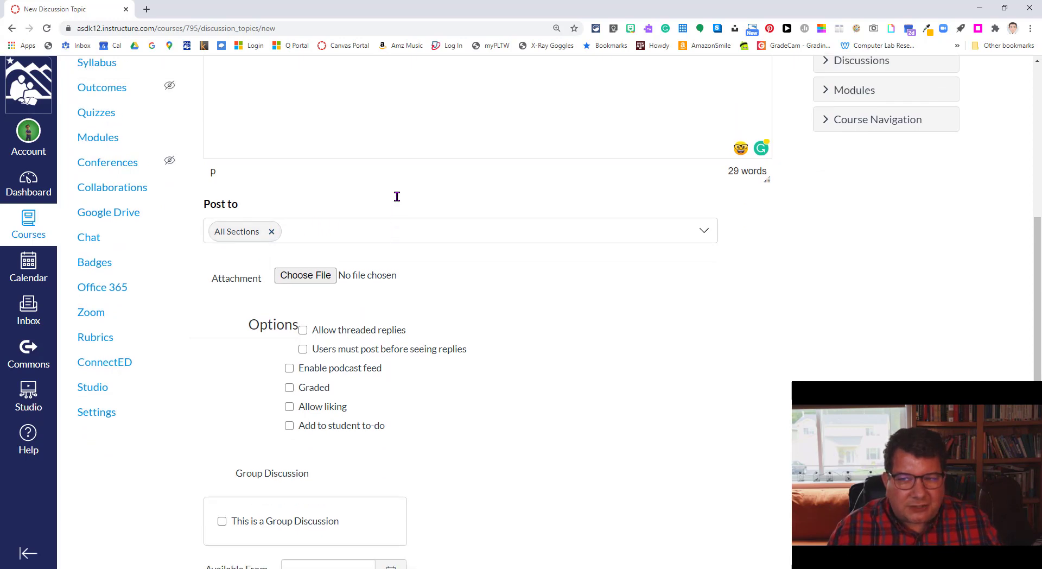
pyautogui.scroll(1, 397, 196)
pyautogui.scroll(1, 397, 205)
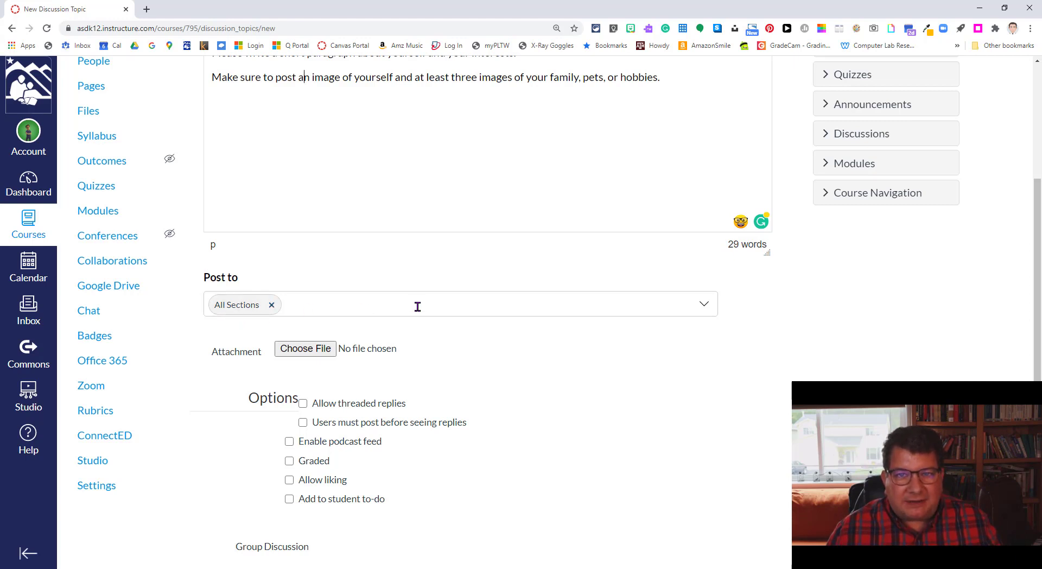
pyautogui.scroll(3, 417, 306)
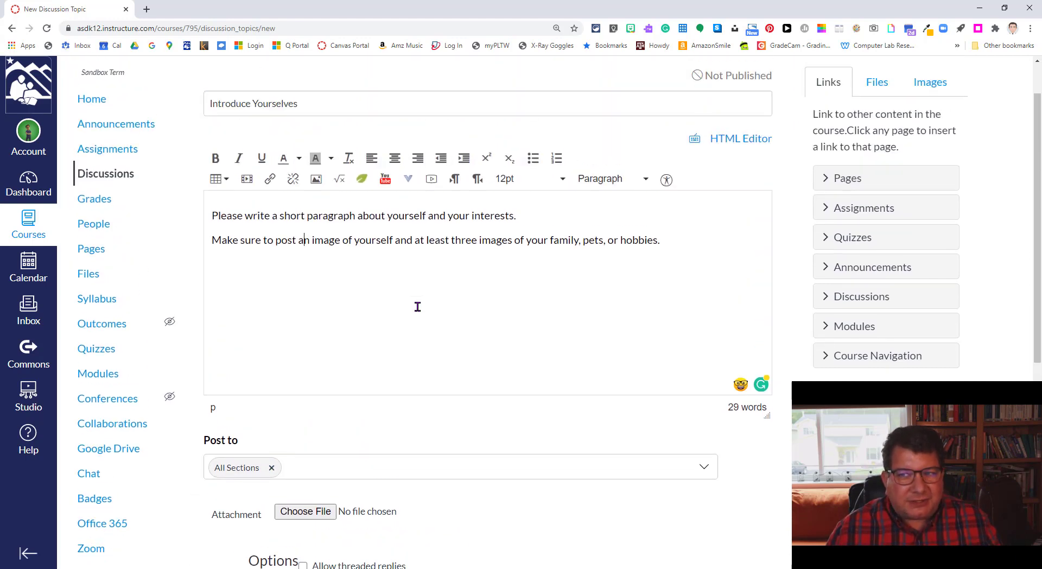
pyautogui.scroll(-6, 417, 307)
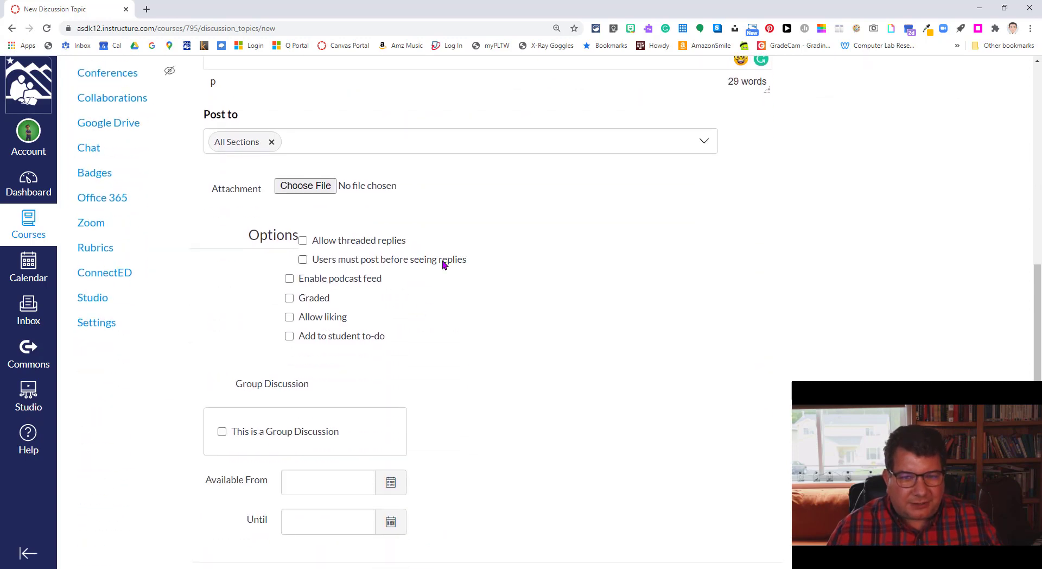
# - Open the file chooser for the topic's attachment and close it without selecting a file
pyautogui.scroll(2, 442, 259)
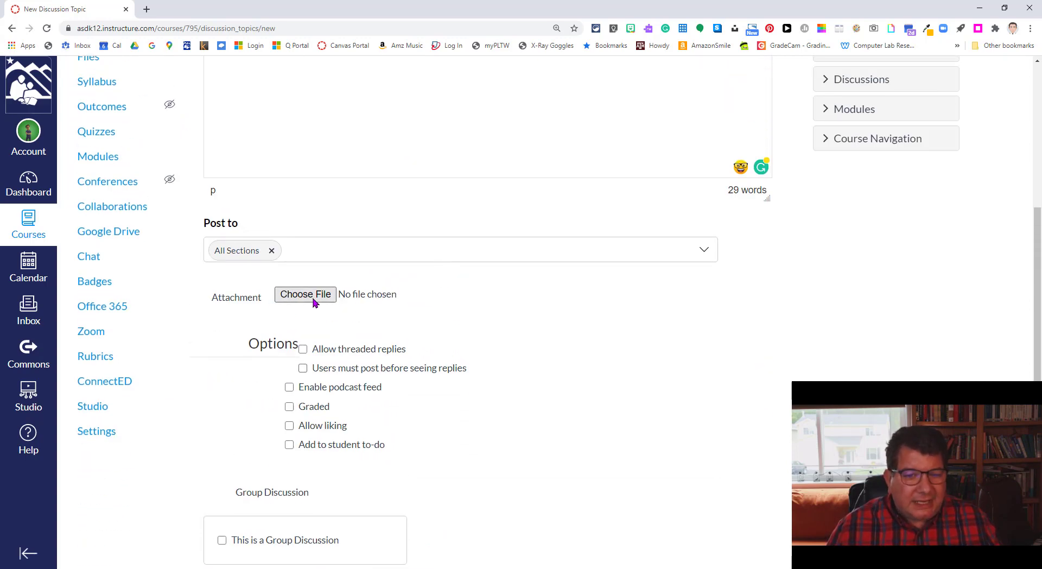
pyautogui.scroll(2, 462, 302)
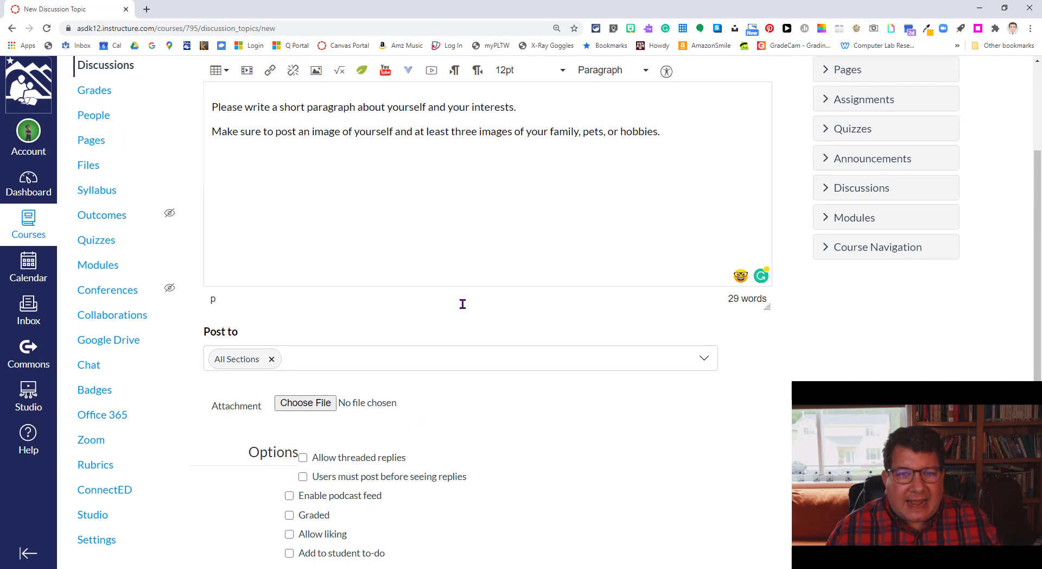
pyautogui.scroll(-2, 462, 304)
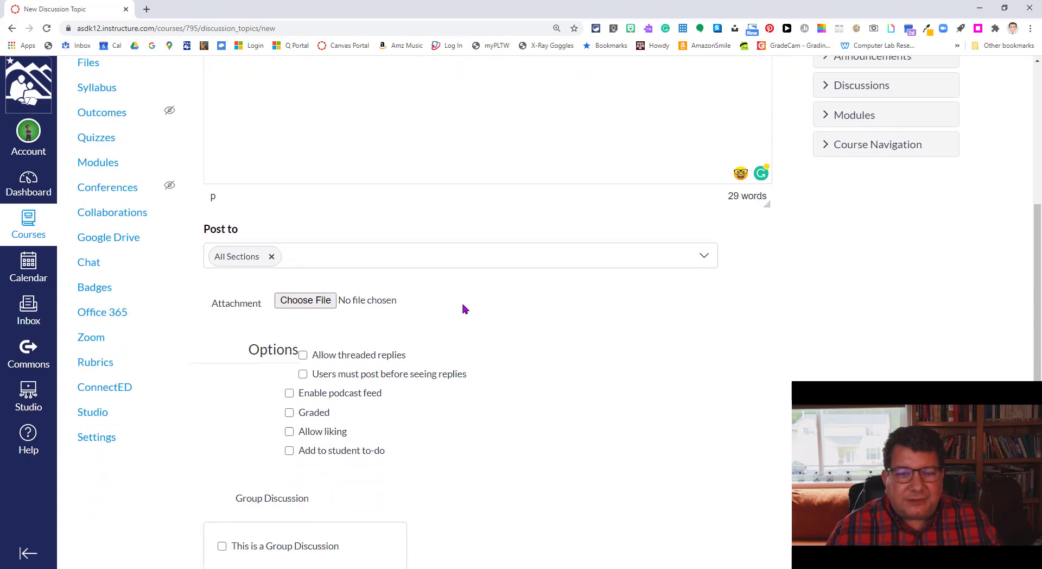
pyautogui.click(314, 302)
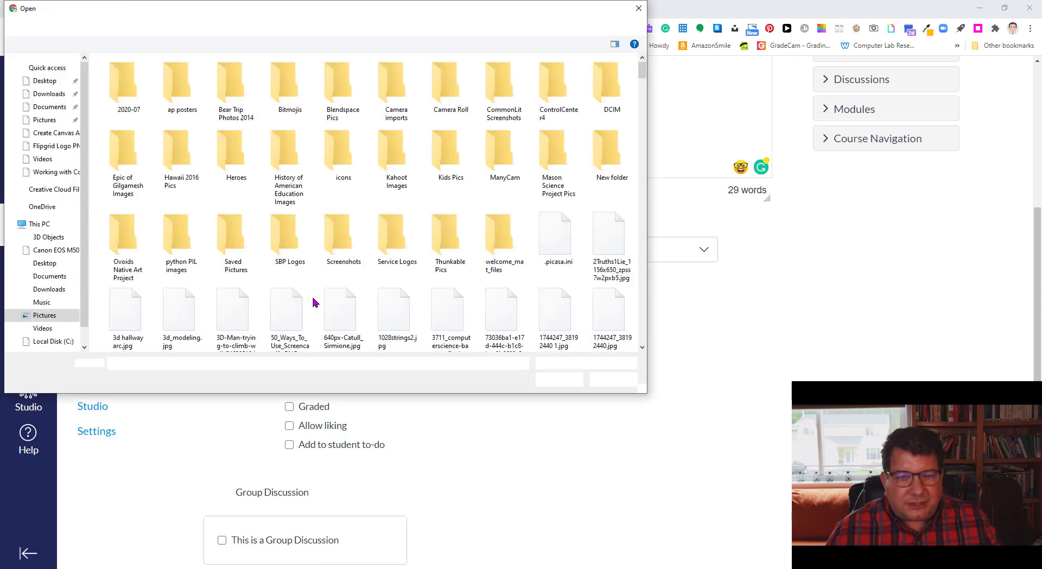
pyautogui.click(638, 9)
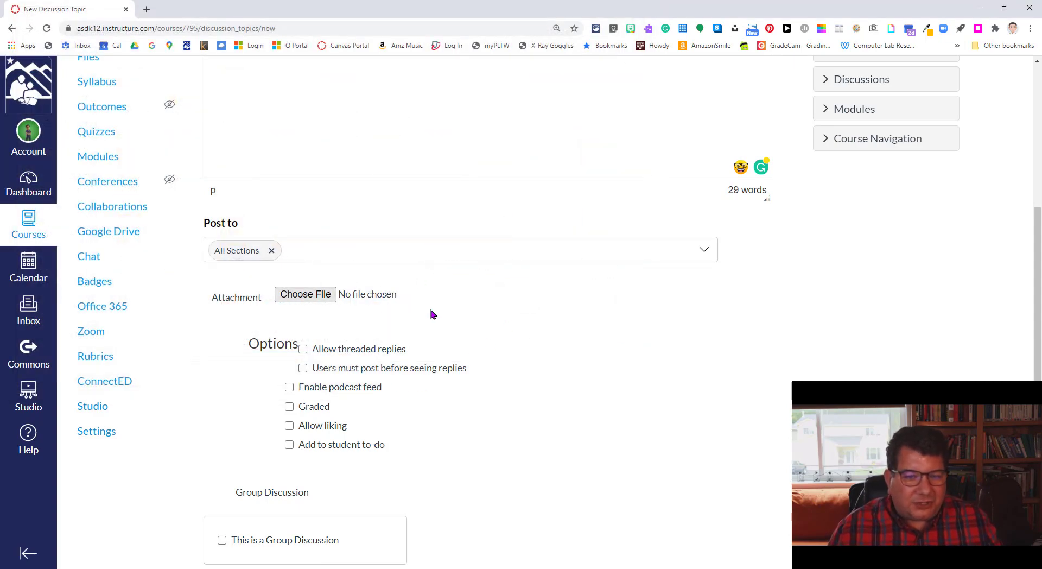
# - Turn on the "Allow threaded replies" option for the discussion and turn it back off
pyautogui.scroll(-3, 466, 314)
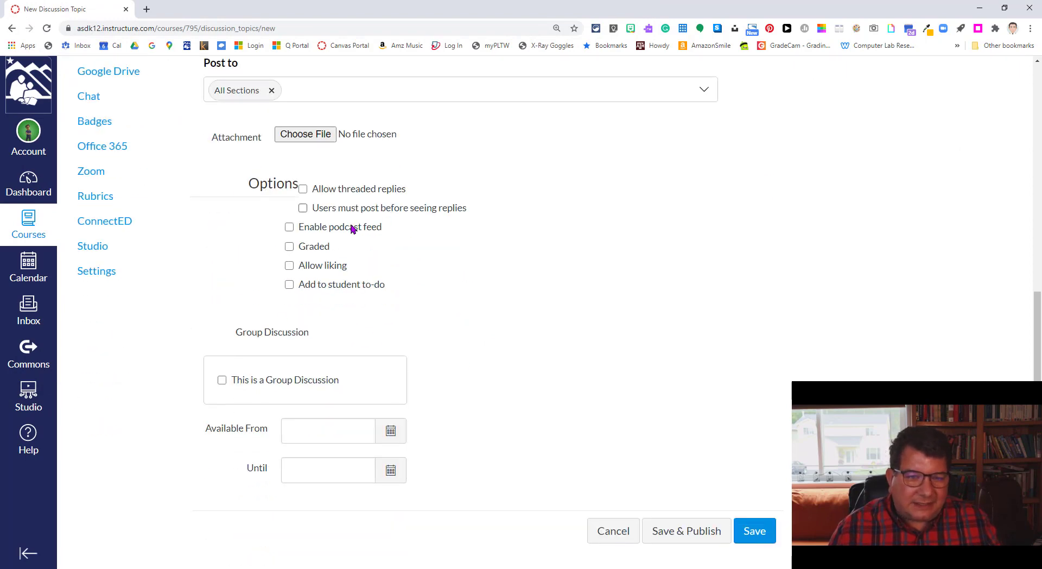
pyautogui.press('ctrl')
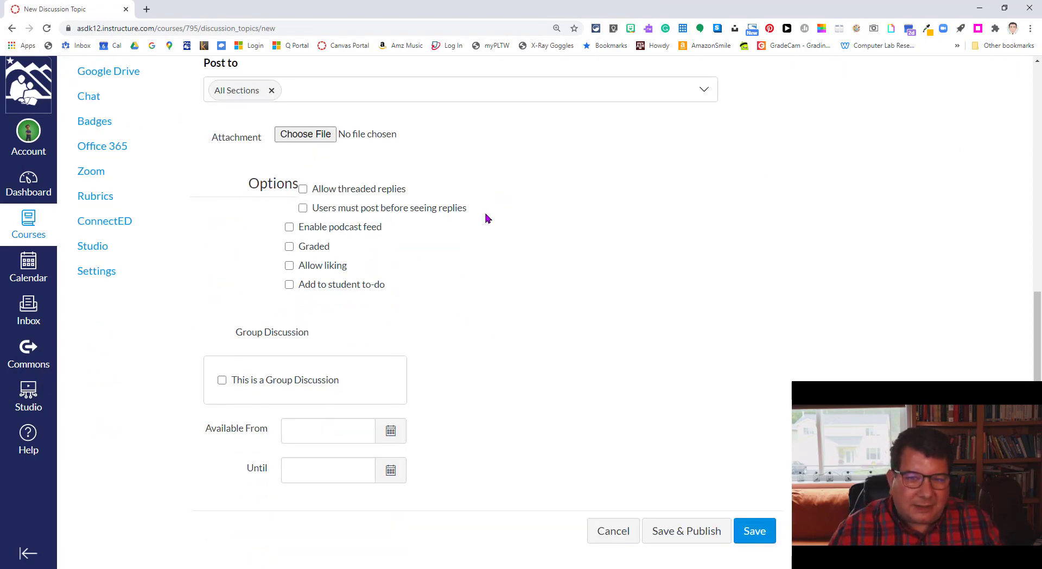
pyautogui.scroll(1, 498, 188)
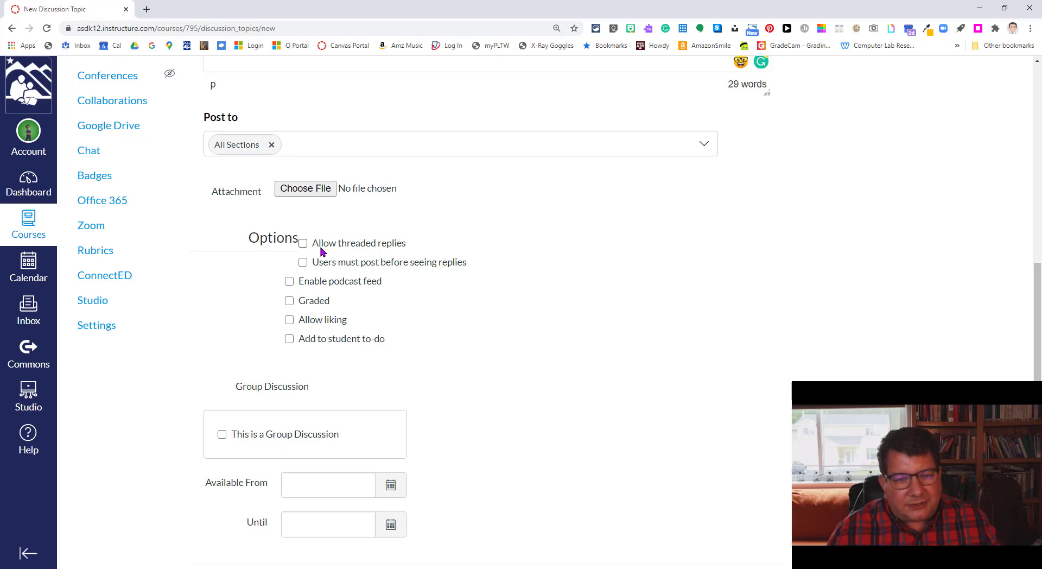
pyautogui.click(303, 245)
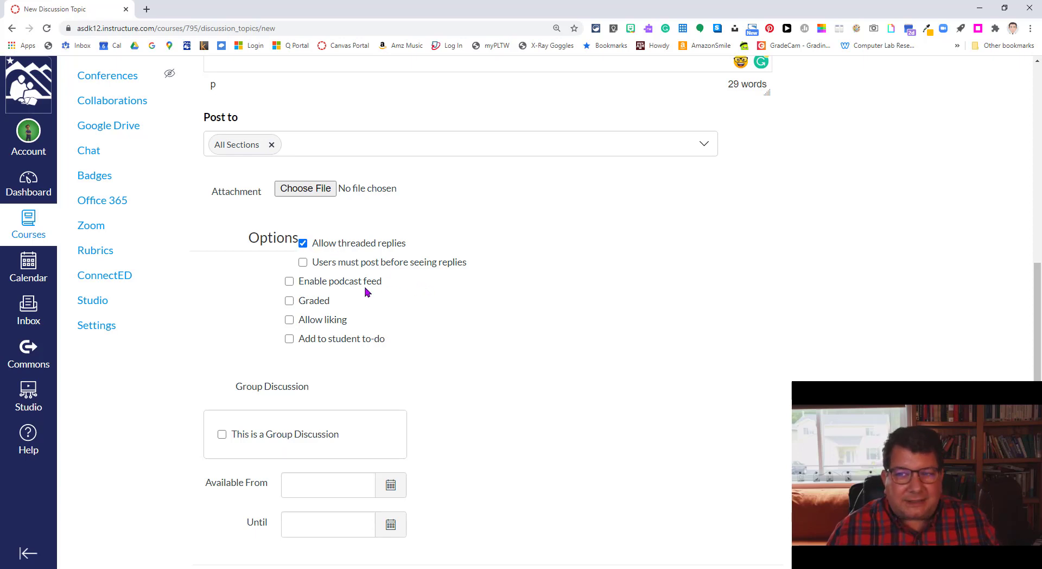
pyautogui.click(303, 245)
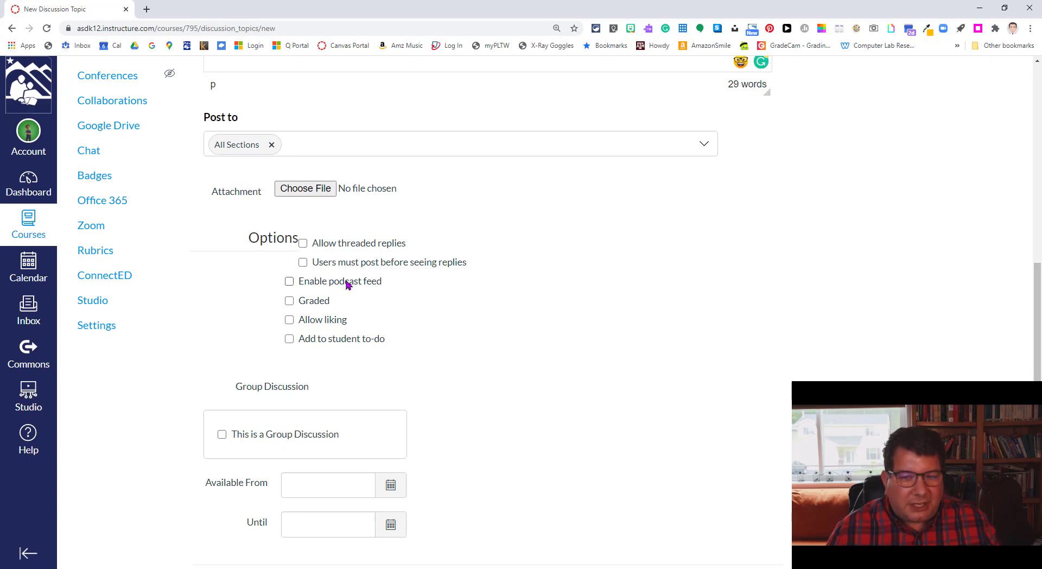
# - Try the "Users must post before seeing replies" and "Enable podcast feed" options one after the other, clearing each again
pyautogui.scroll(1, 481, 294)
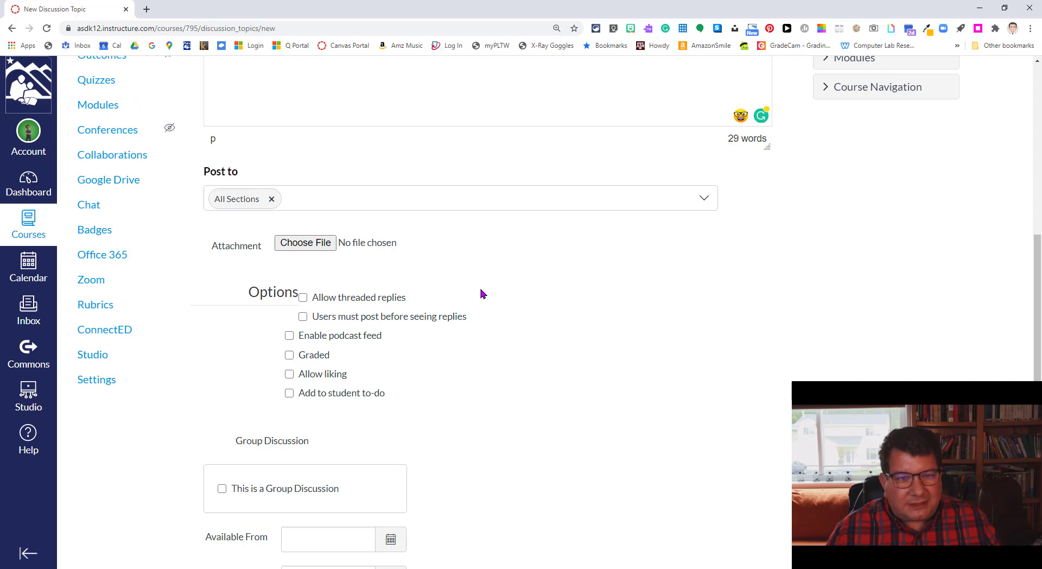
pyautogui.click(303, 319)
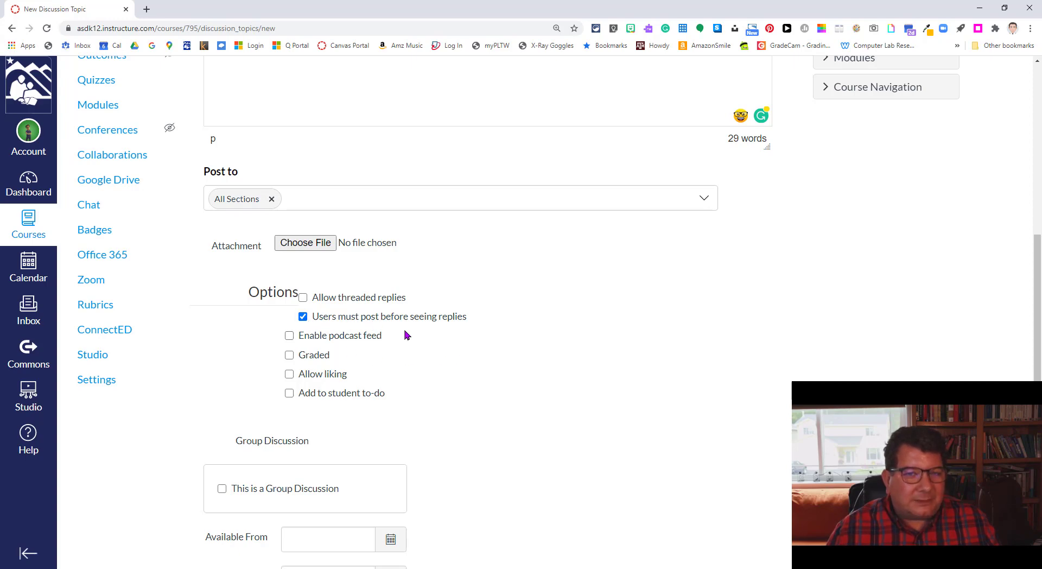
pyautogui.scroll(3, 406, 335)
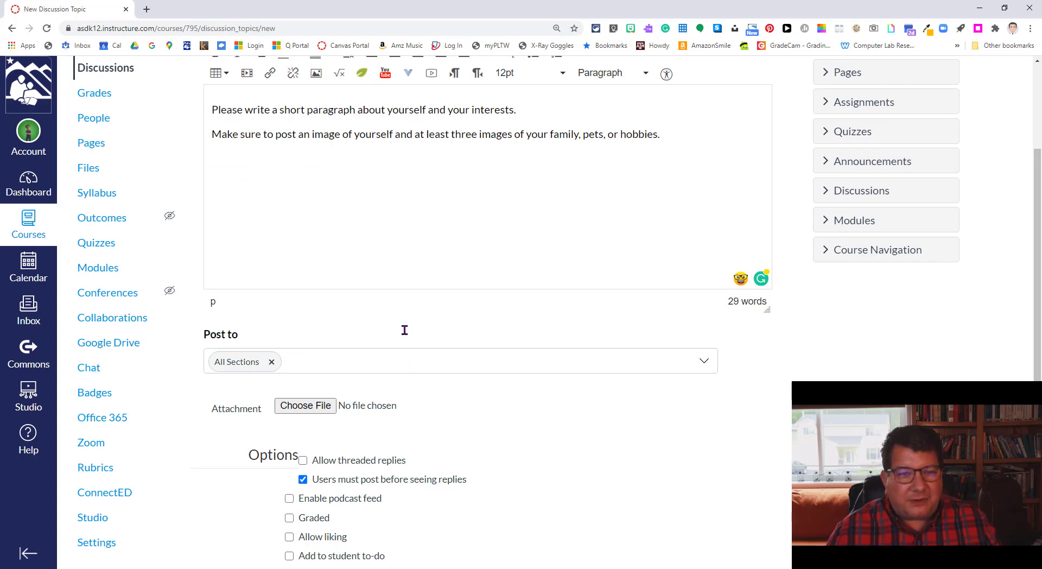
pyautogui.scroll(-2, 405, 330)
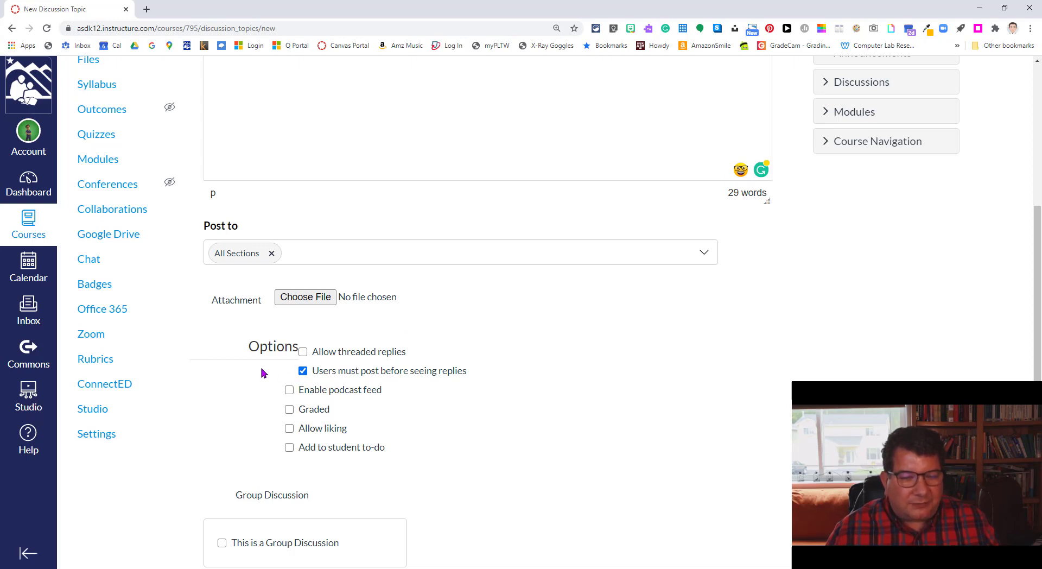
pyautogui.click(301, 371)
pyautogui.click(289, 390)
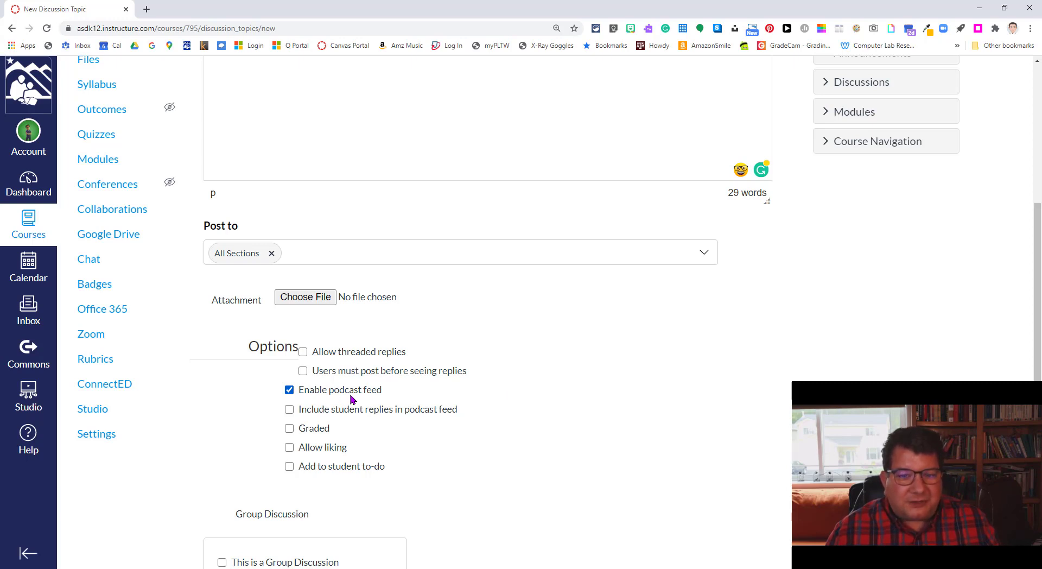
pyautogui.click(289, 390)
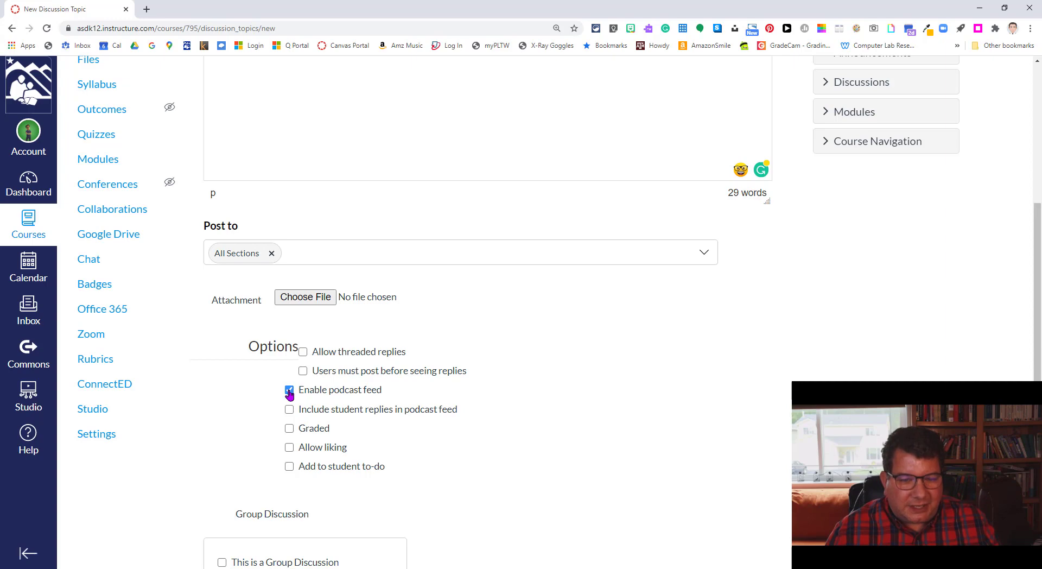
# - Try the "Graded" option on the discussion, check how the form changes, and clear the option again
pyautogui.click(290, 409)
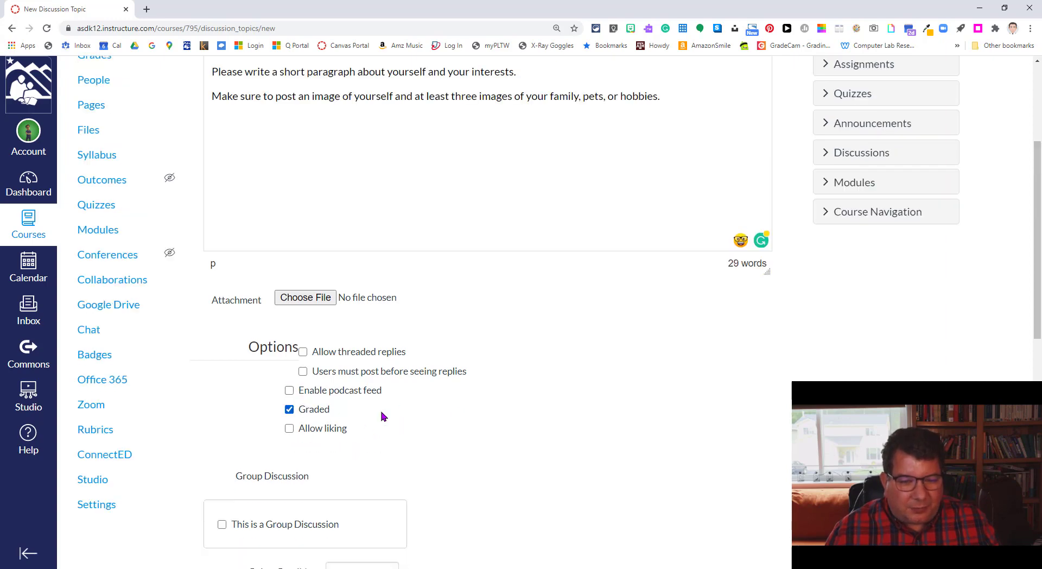
pyautogui.scroll(3, 456, 412)
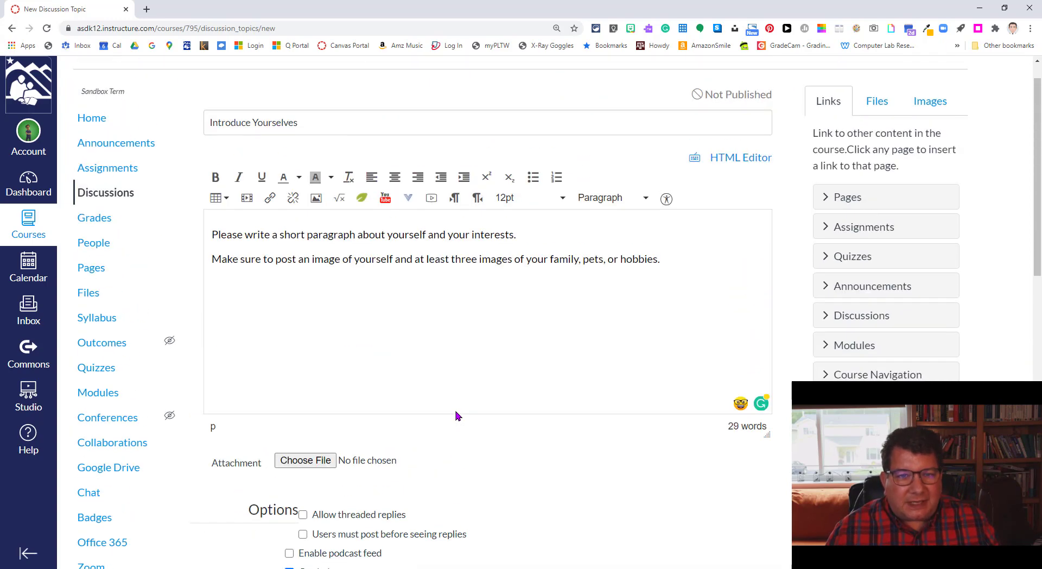
pyautogui.scroll(-1, 509, 369)
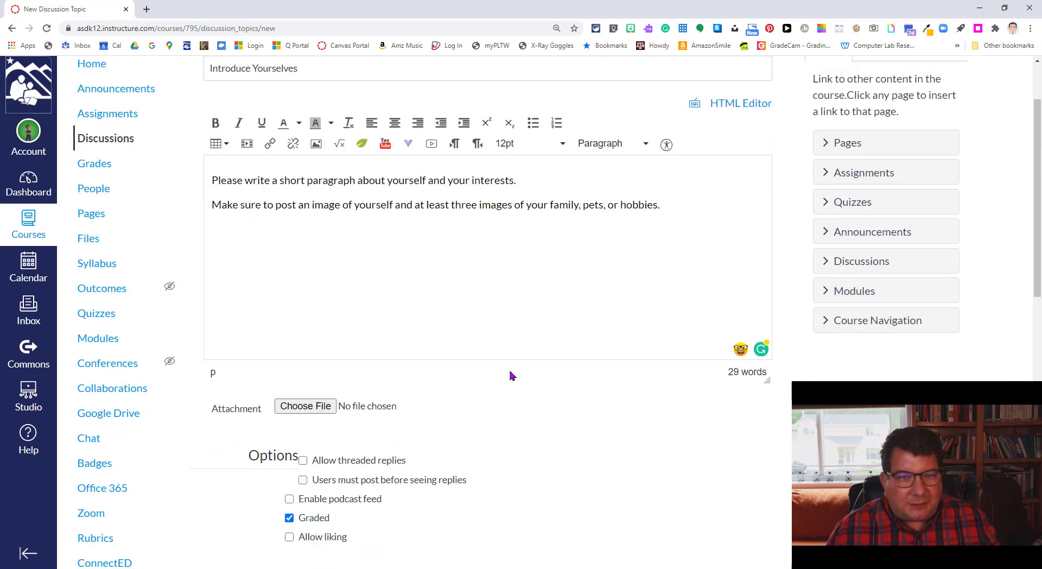
pyautogui.scroll(2, 509, 369)
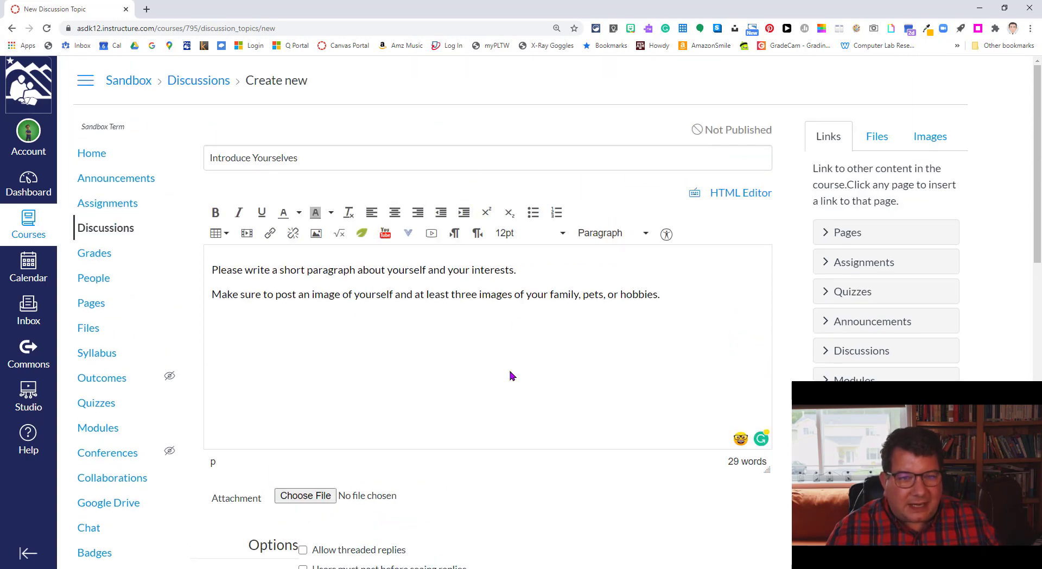
pyautogui.scroll(-4, 511, 375)
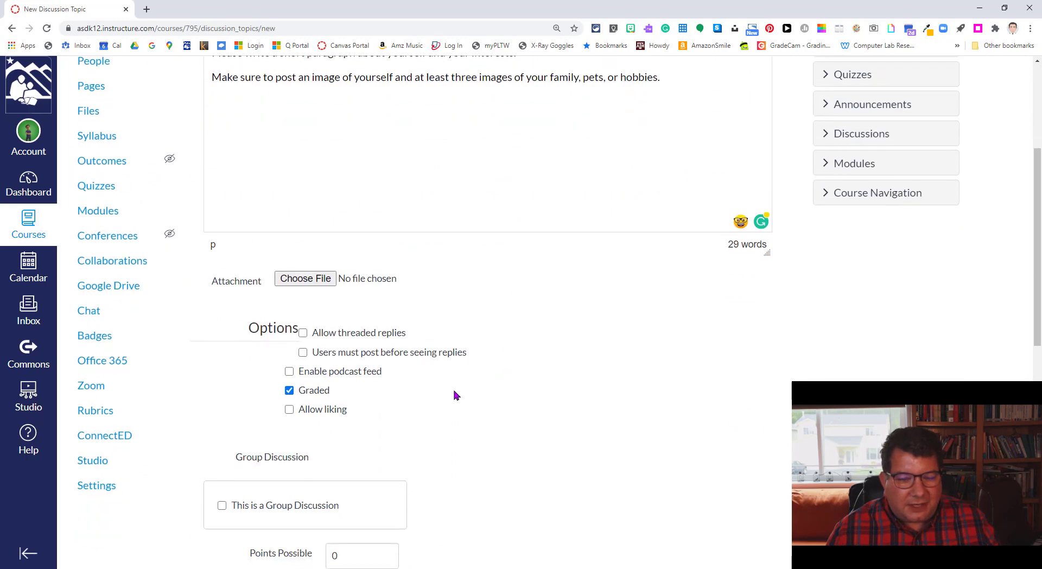
pyautogui.click(298, 394)
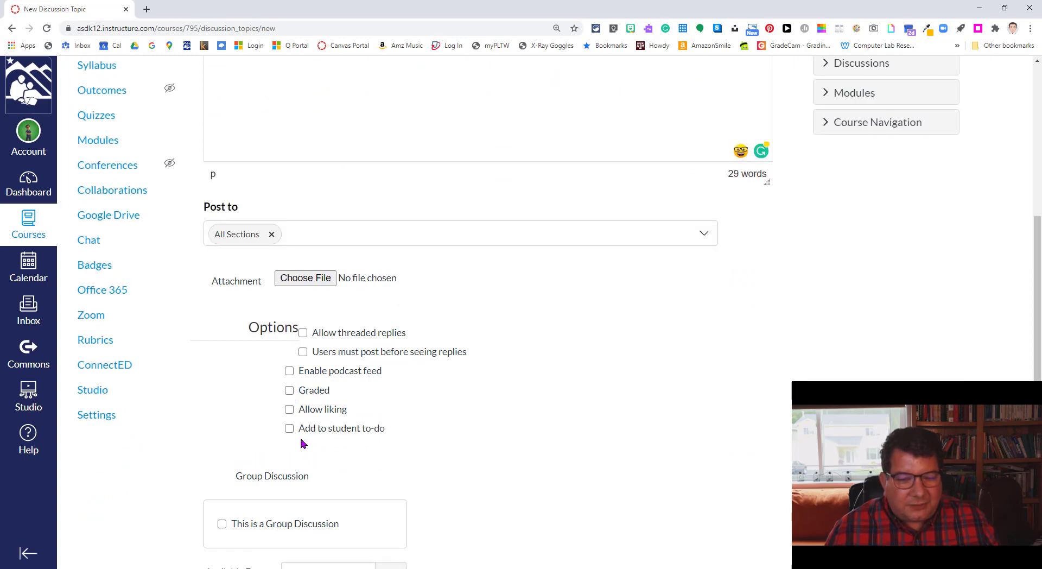
pyautogui.click(289, 390)
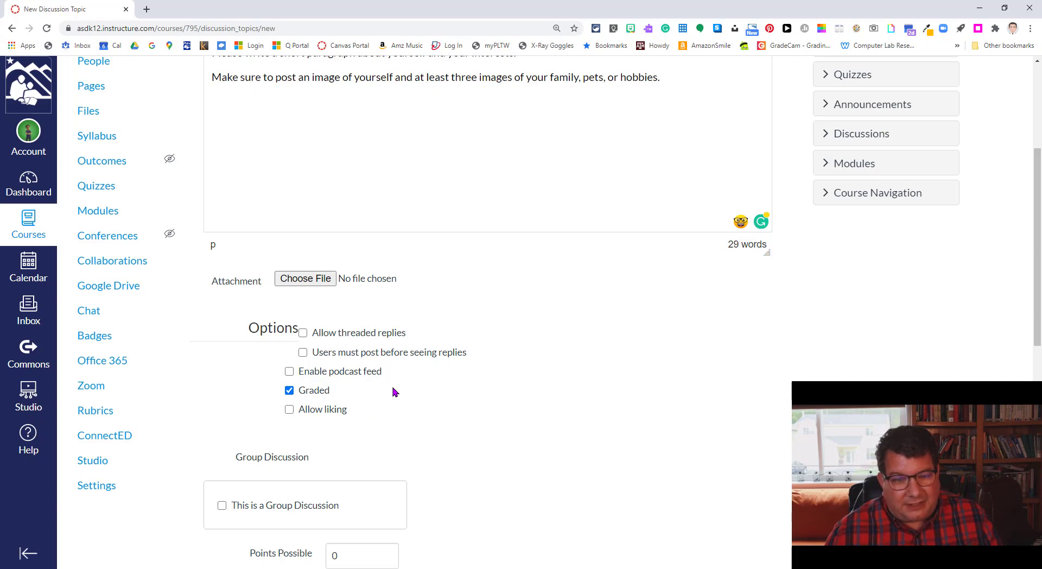
pyautogui.click(289, 391)
# - Turn on "Add to student to-do" to show its date field and turn it back off
pyautogui.click(289, 429)
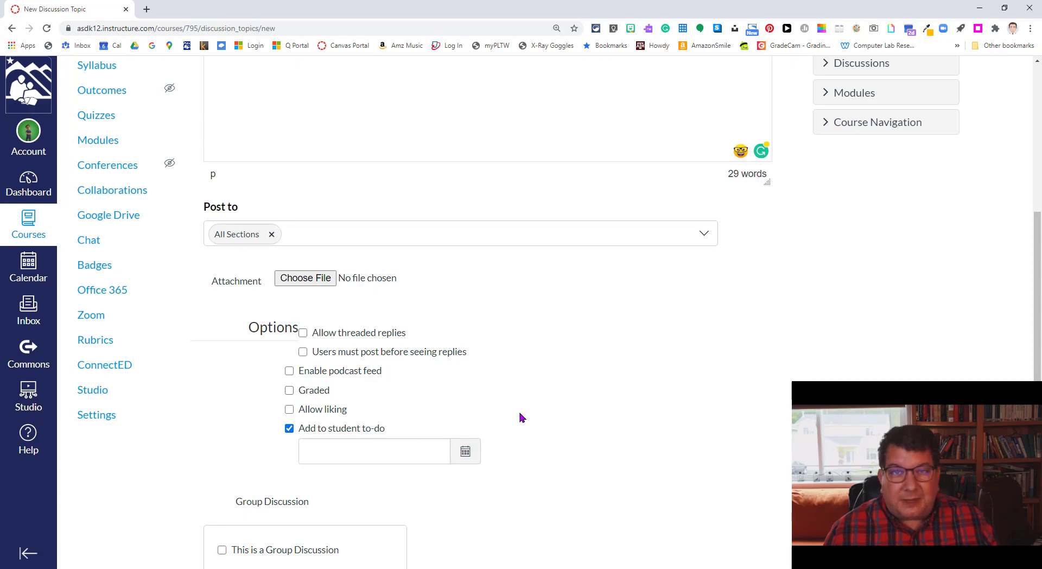
pyautogui.click(289, 429)
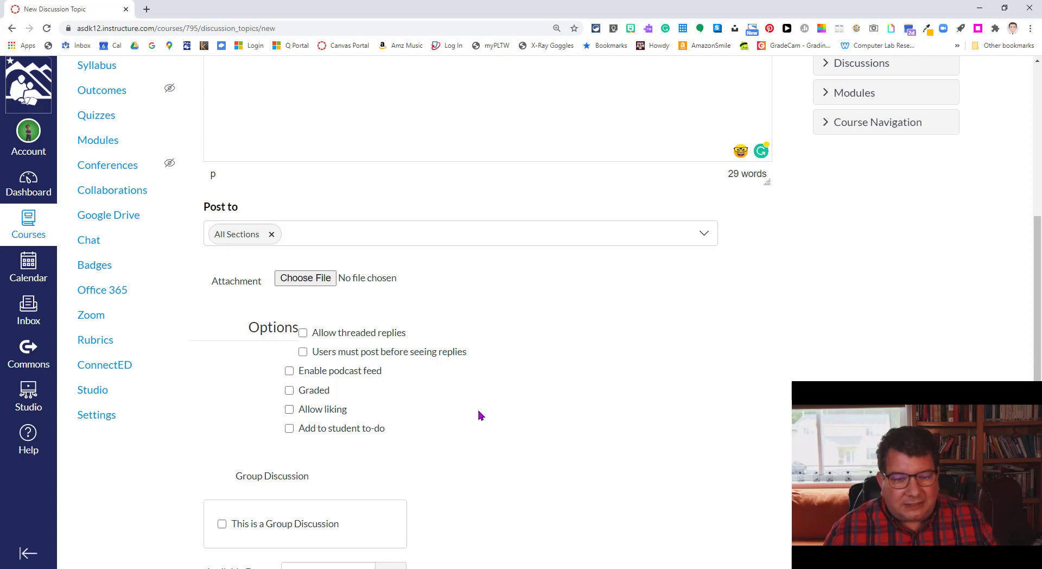
# - Mark the topic as a group discussion to show its group set choices
pyautogui.scroll(-2, 479, 414)
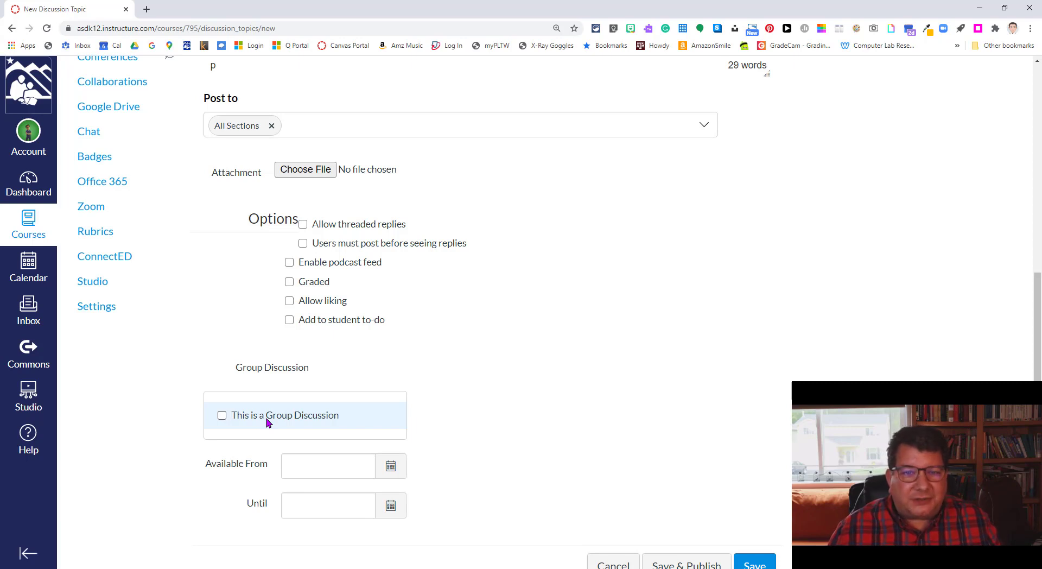
pyautogui.click(222, 416)
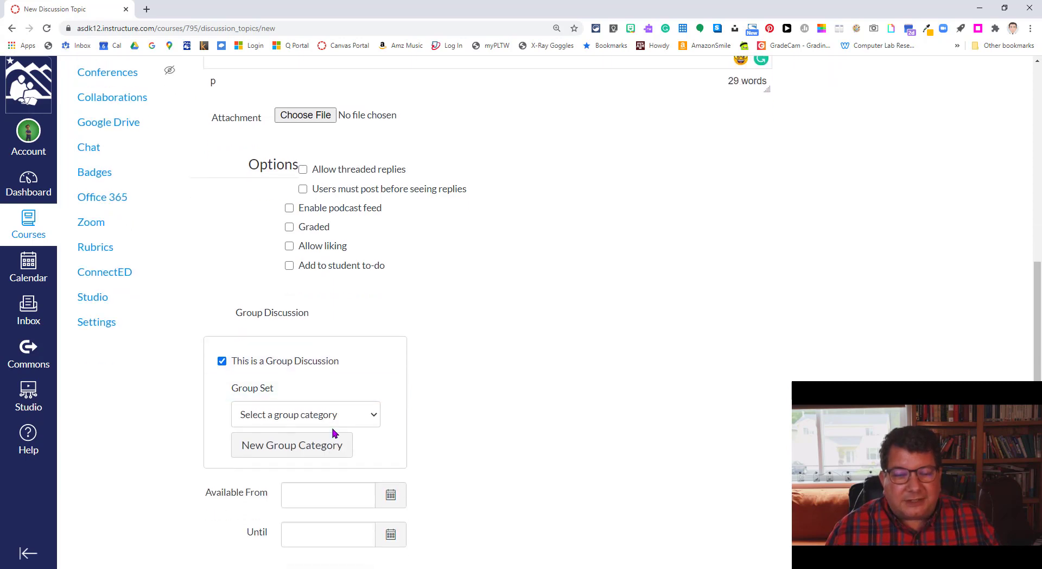
# - View the available group sets and turn off the group discussion option
pyautogui.click(312, 420)
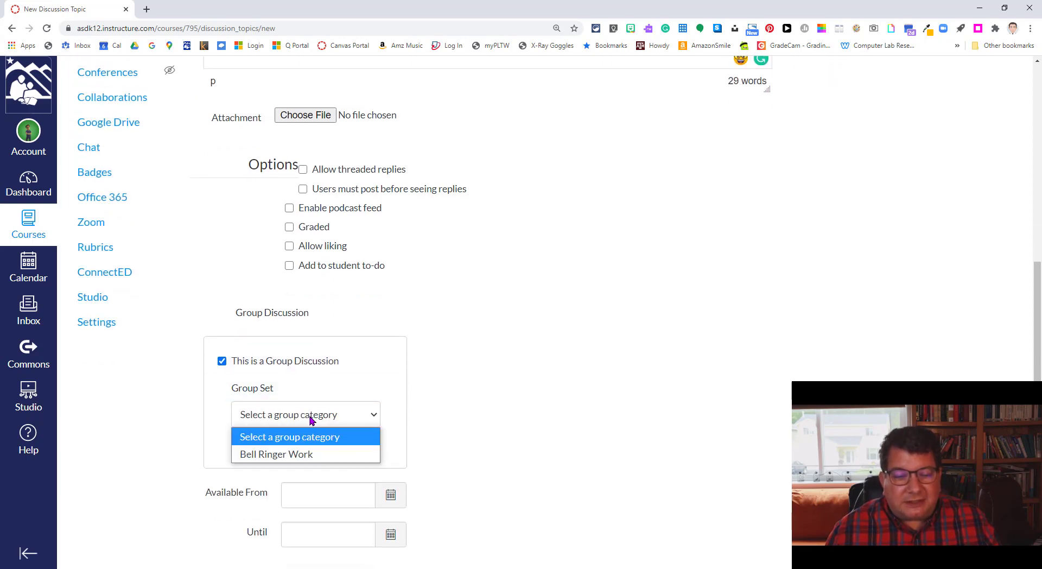
pyautogui.click(345, 384)
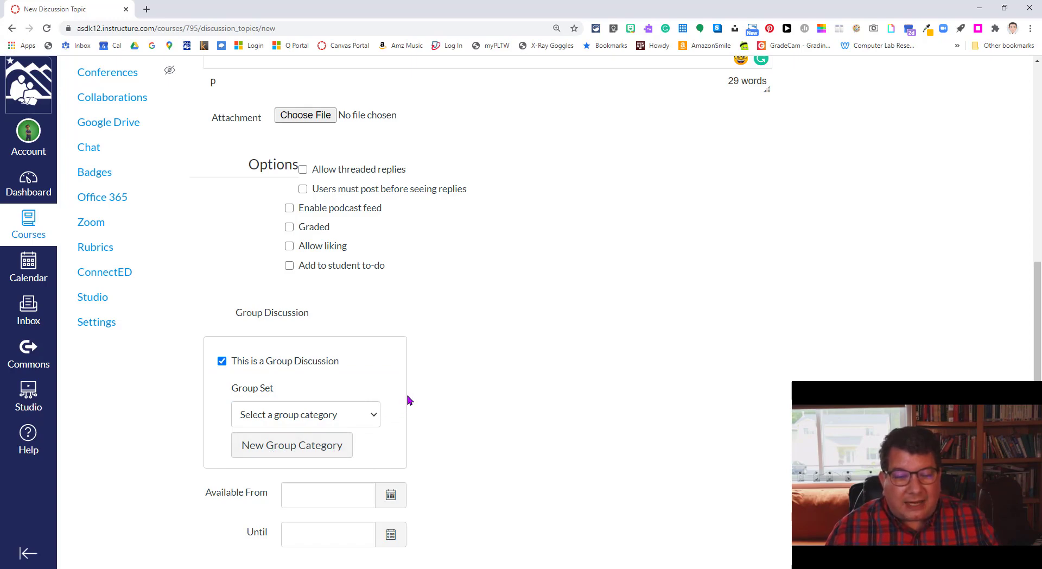
pyautogui.click(222, 361)
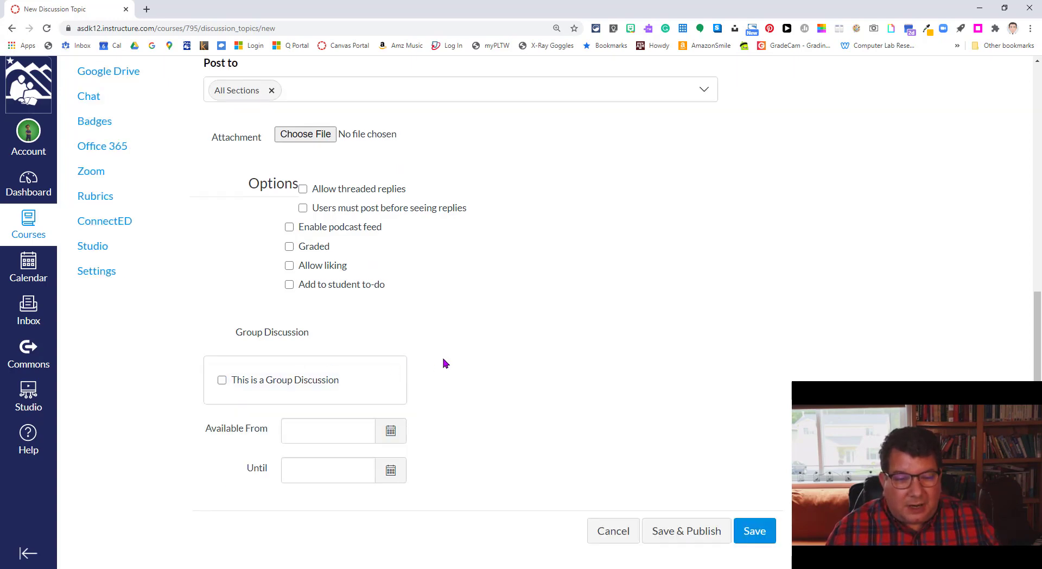
# - Set the topic's availability from Aug 24, 2020 until Aug 28, 2020
pyautogui.click(330, 429)
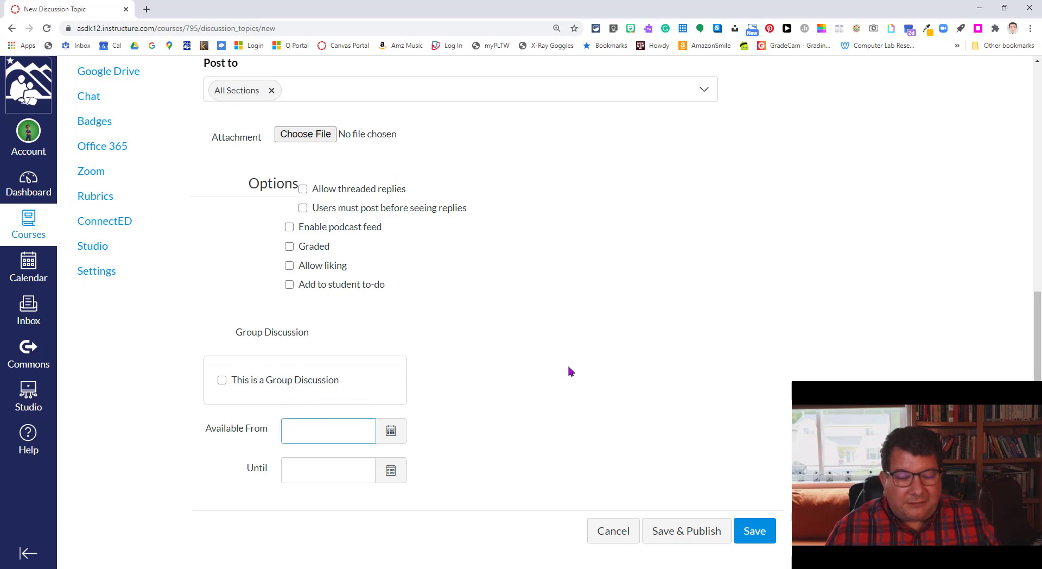
pyautogui.click(333, 464)
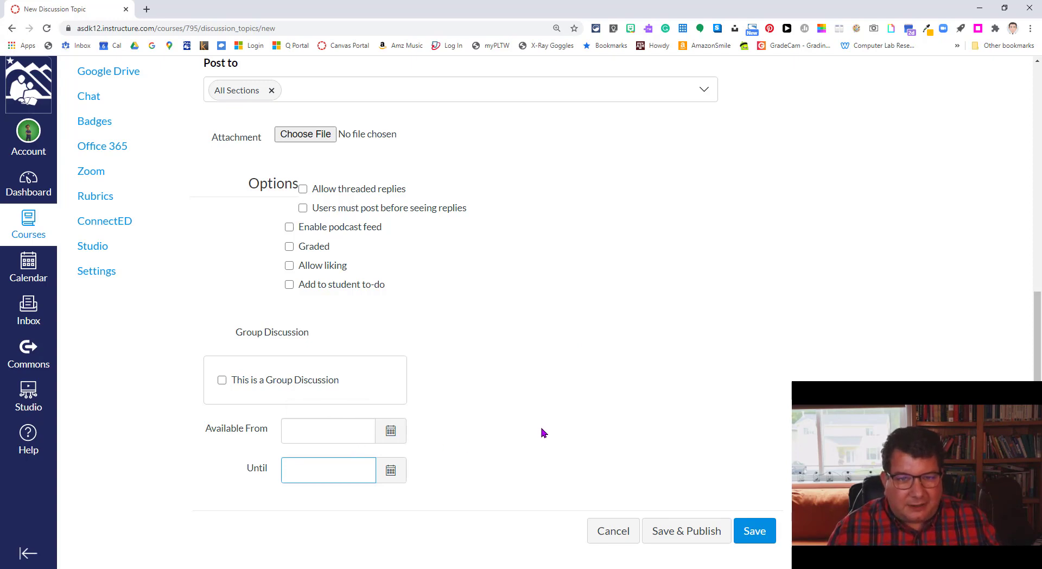
pyautogui.scroll(4, 541, 429)
pyautogui.scroll(-4, 541, 429)
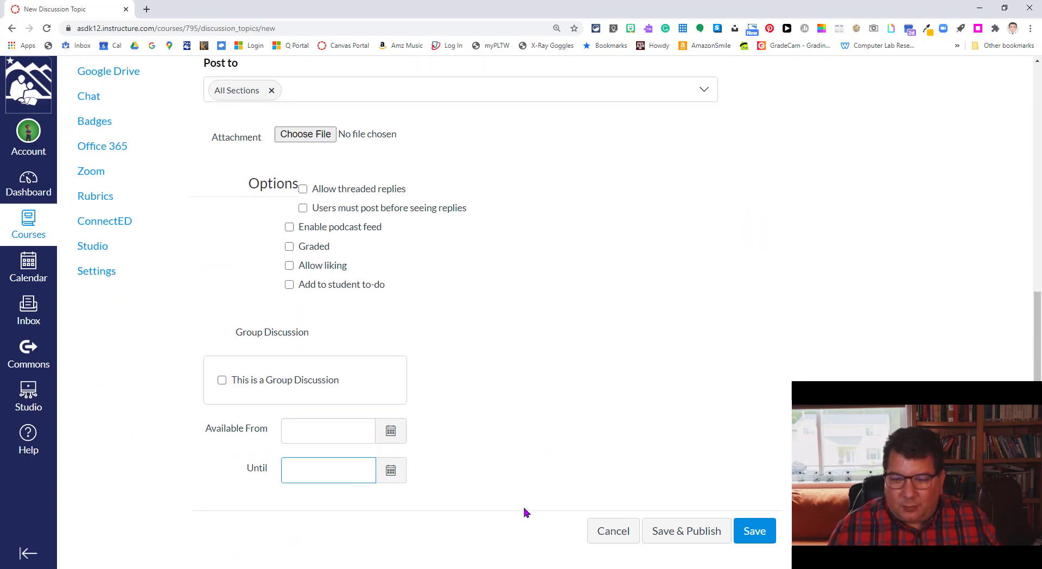
pyautogui.click(401, 440)
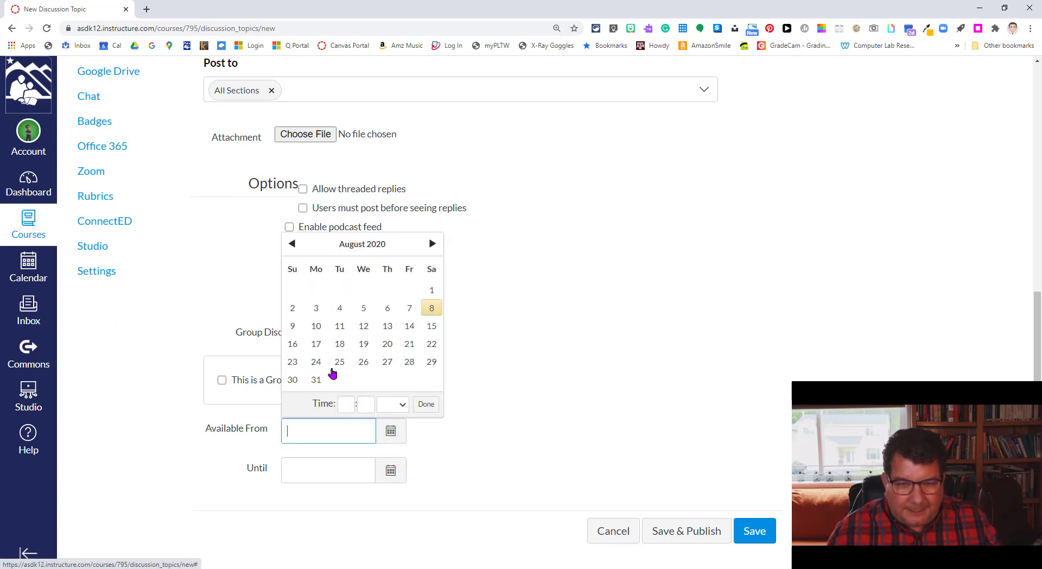
pyautogui.click(316, 362)
pyautogui.click(391, 483)
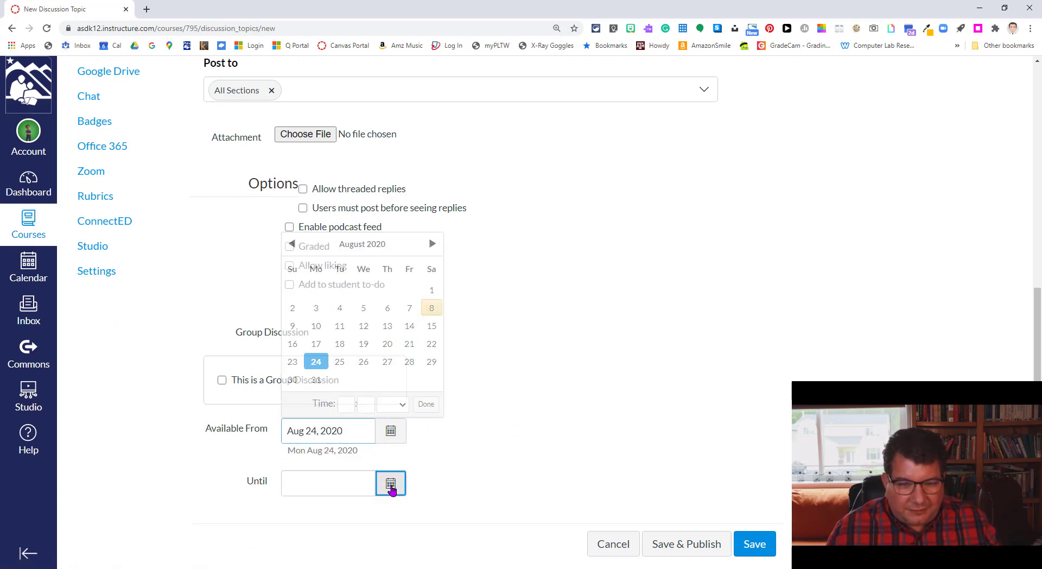
pyautogui.click(409, 413)
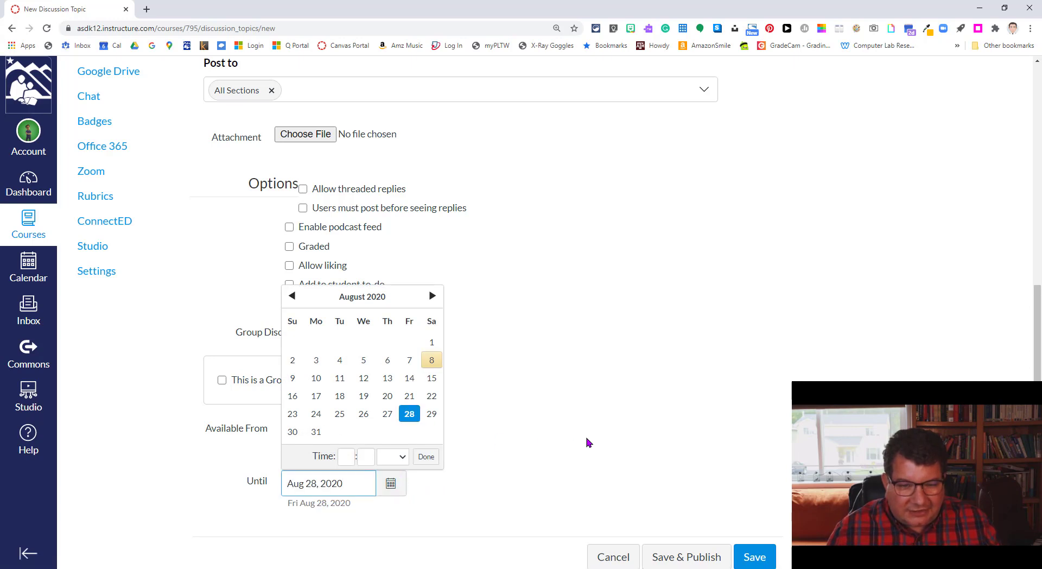
pyautogui.scroll(-1, 586, 443)
pyautogui.click(575, 450)
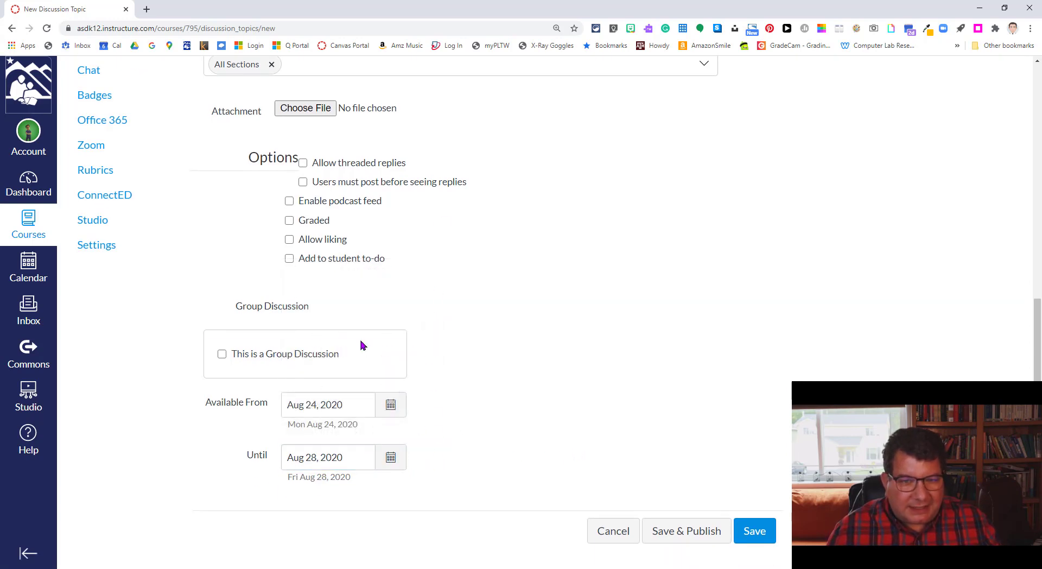
# - Make the discussion graded and require users to post before seeing replies
pyautogui.click(290, 220)
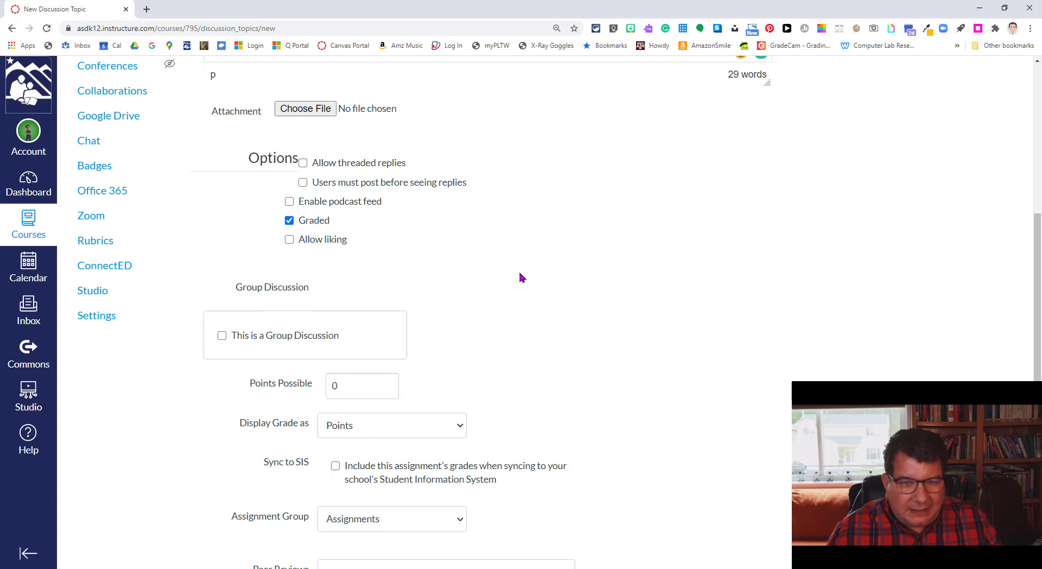
pyautogui.scroll(2, 519, 274)
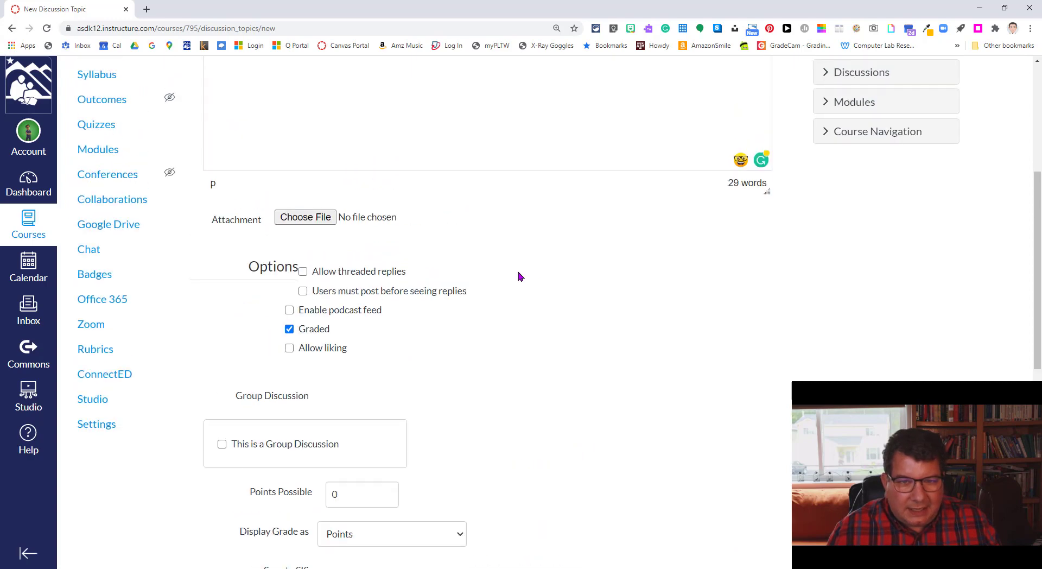
pyautogui.click(303, 291)
pyautogui.scroll(2, 547, 336)
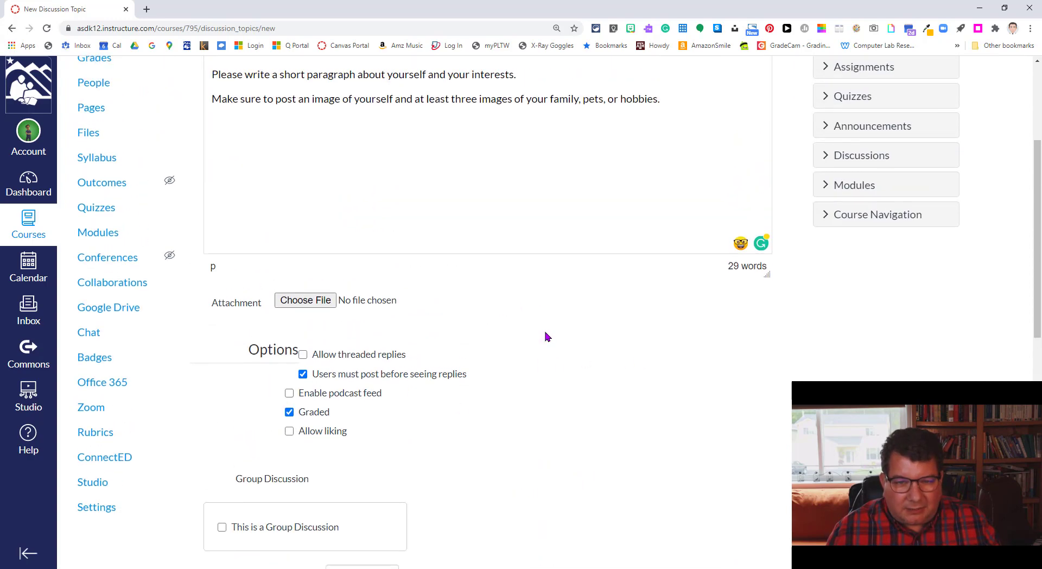
pyautogui.scroll(3, 547, 337)
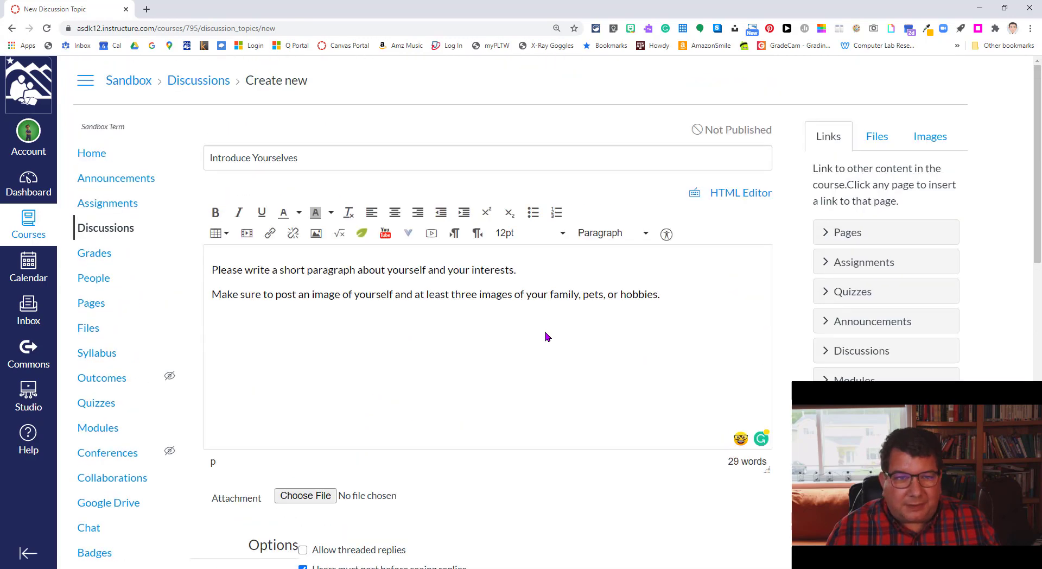
# - Set the graded discussion's due date for everyone to Aug 28 at 11:59pm
pyautogui.scroll(-14, 547, 337)
pyautogui.scroll(10, 545, 331)
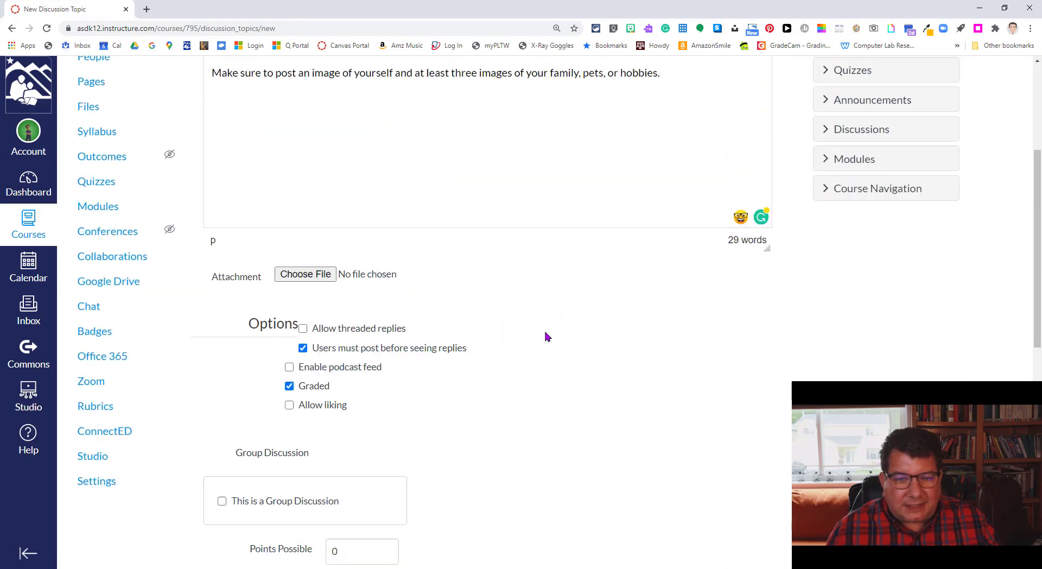
pyautogui.scroll(-10, 546, 337)
pyautogui.click(548, 358)
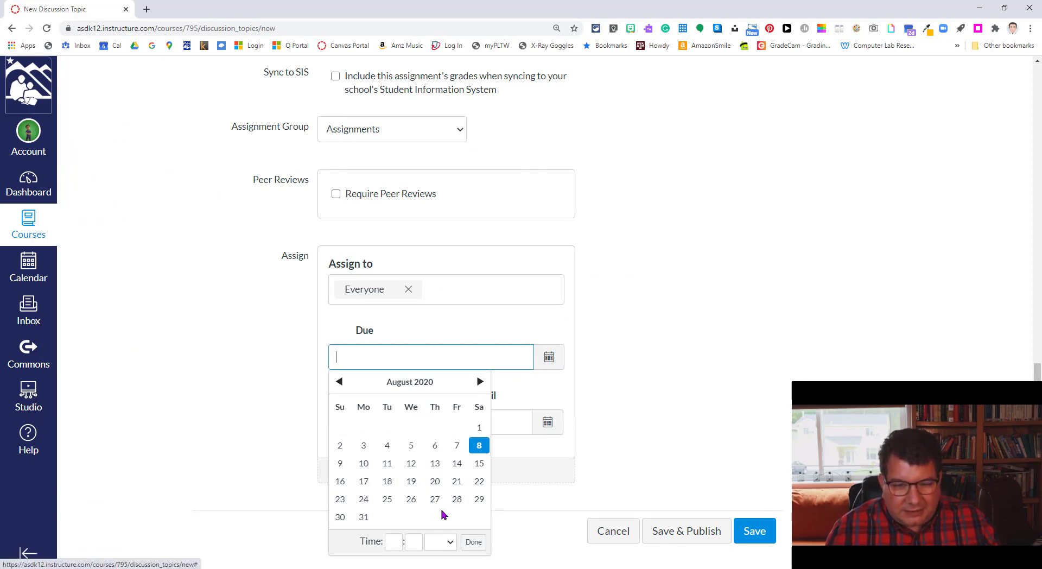
pyautogui.click(457, 499)
pyautogui.click(692, 362)
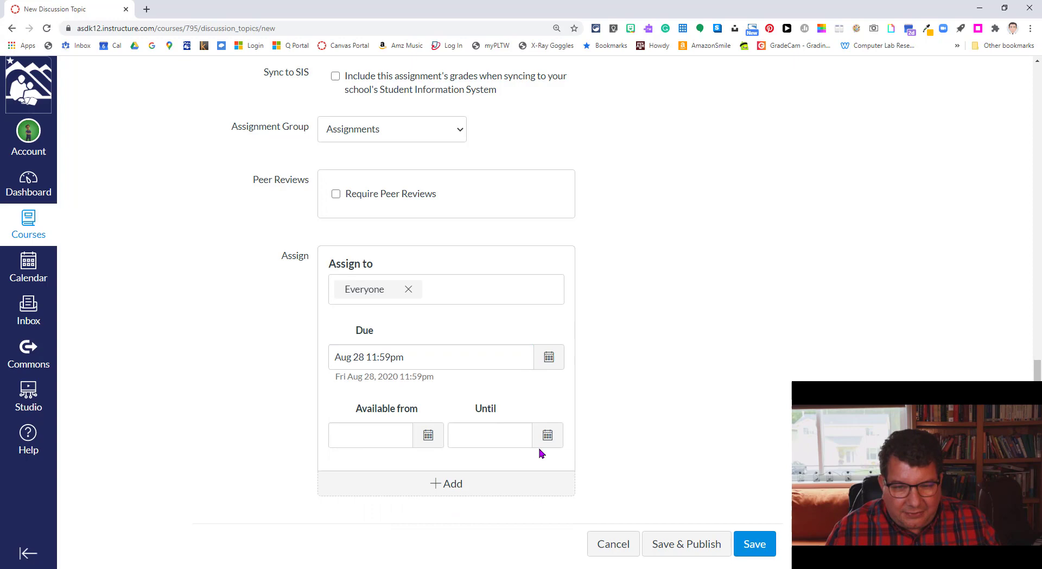
# - Make the assignment available from Aug 24 12am until Aug 28 11:59pm
pyautogui.click(429, 435)
pyautogui.click(364, 366)
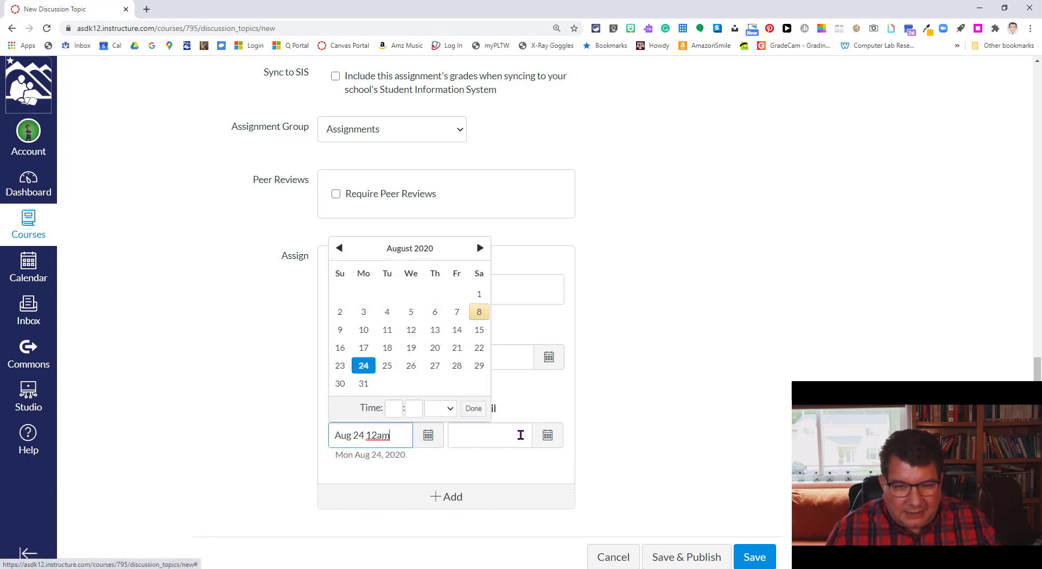
pyautogui.click(547, 434)
pyautogui.click(575, 365)
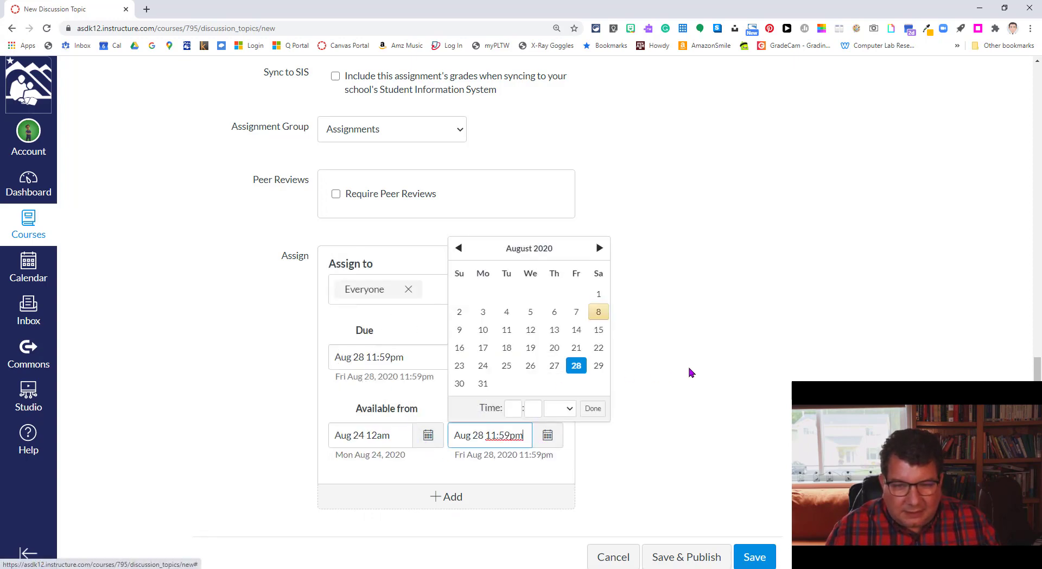
pyautogui.click(689, 367)
# - Set the discussion's points possible to 10
pyautogui.scroll(4, 688, 369)
pyautogui.scroll(3, 688, 378)
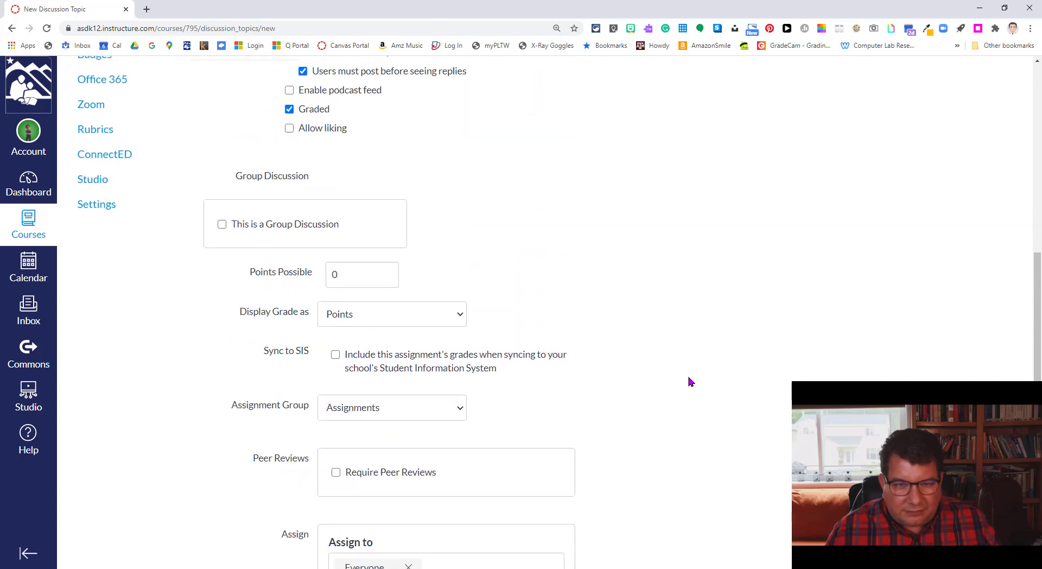
pyautogui.click(292, 381)
pyautogui.write('10')
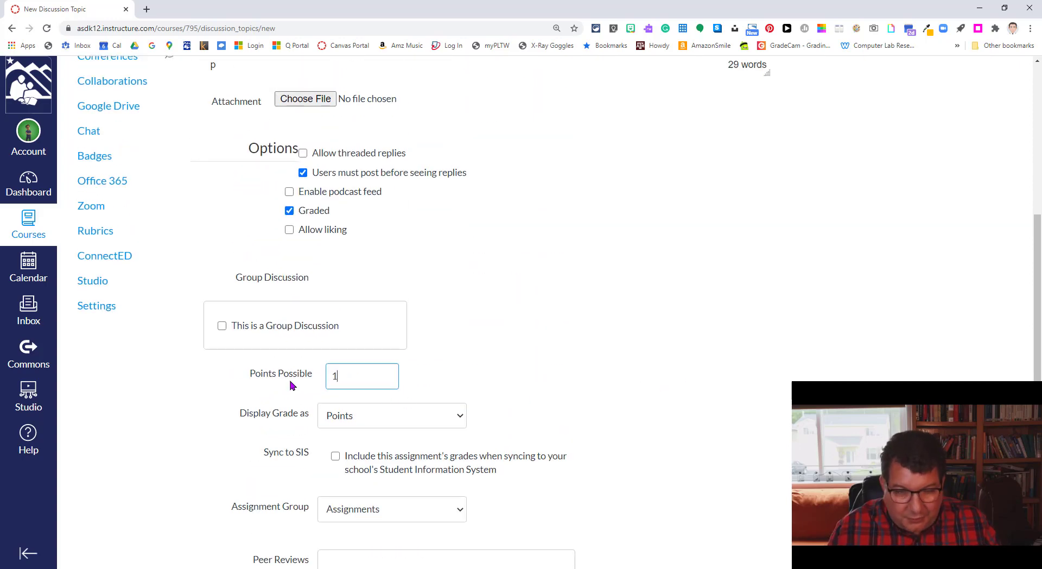
pyautogui.click(586, 342)
# - Add the paragraph "Be sure to respond to at least three classmates by introducing yourself and commenting on a hobby or interest." below the existing instructions
pyautogui.scroll(6, 586, 342)
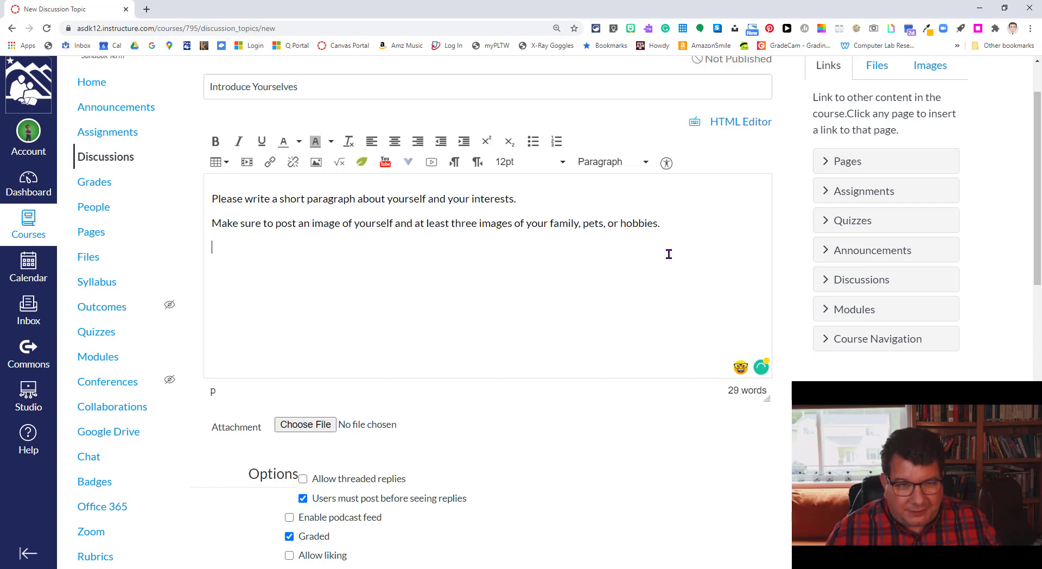
pyautogui.write('Be sure to')
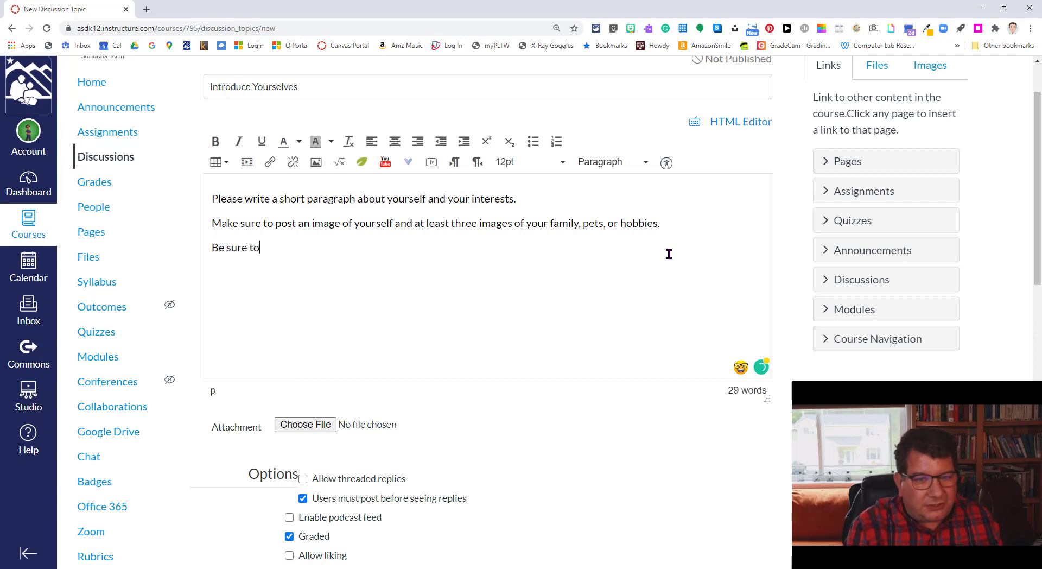
pyautogui.write(' respond ')
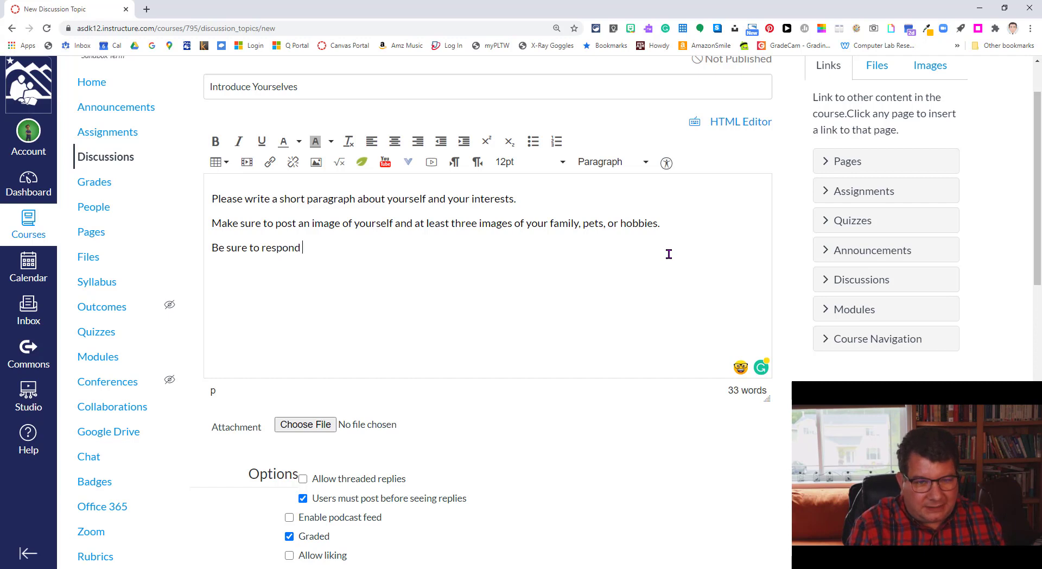
pyautogui.write('to')
pyautogui.write(' at leas')
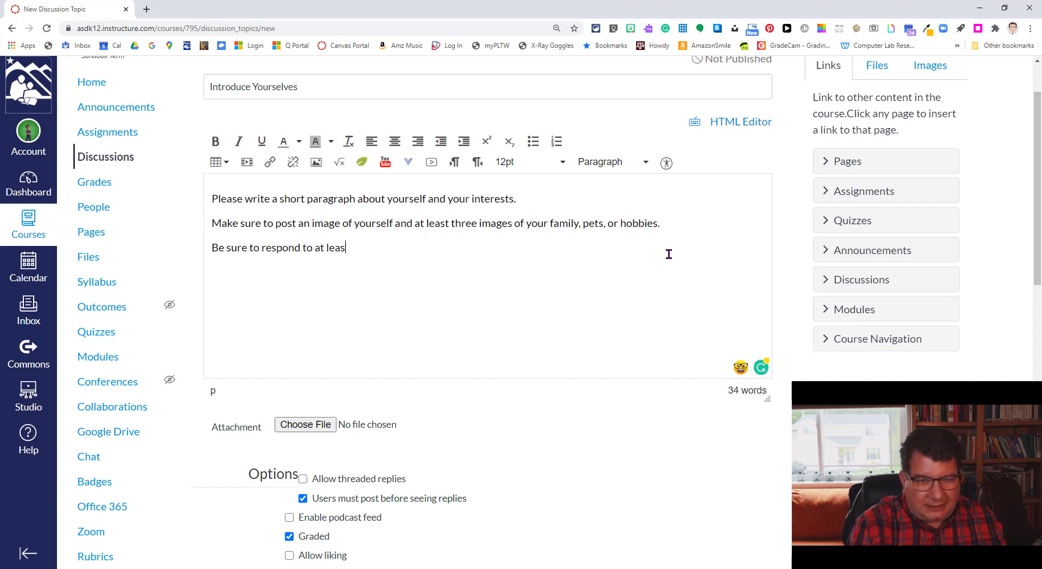
pyautogui.write('t three classma')
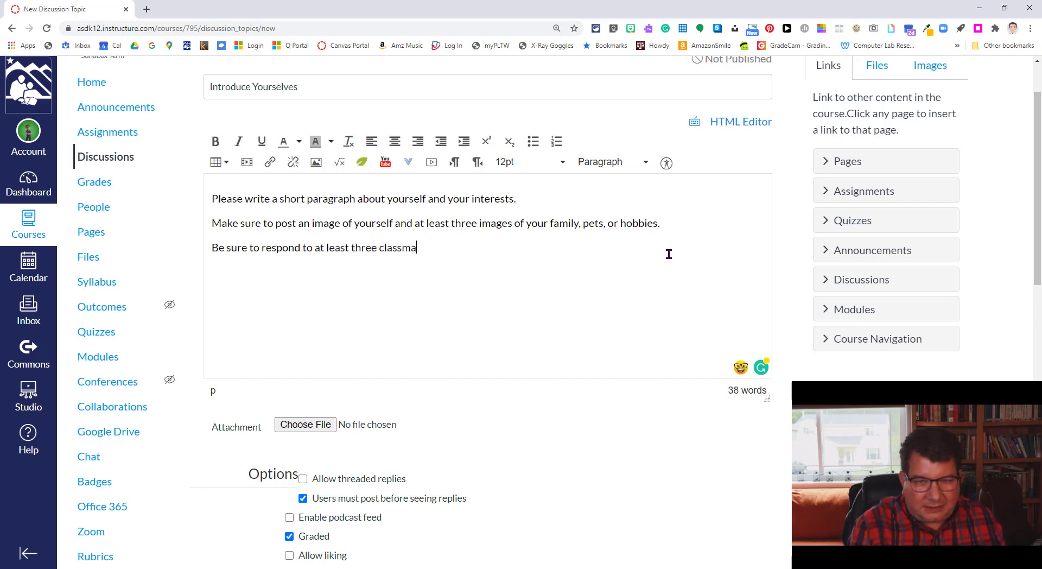
pyautogui.write('tes by int')
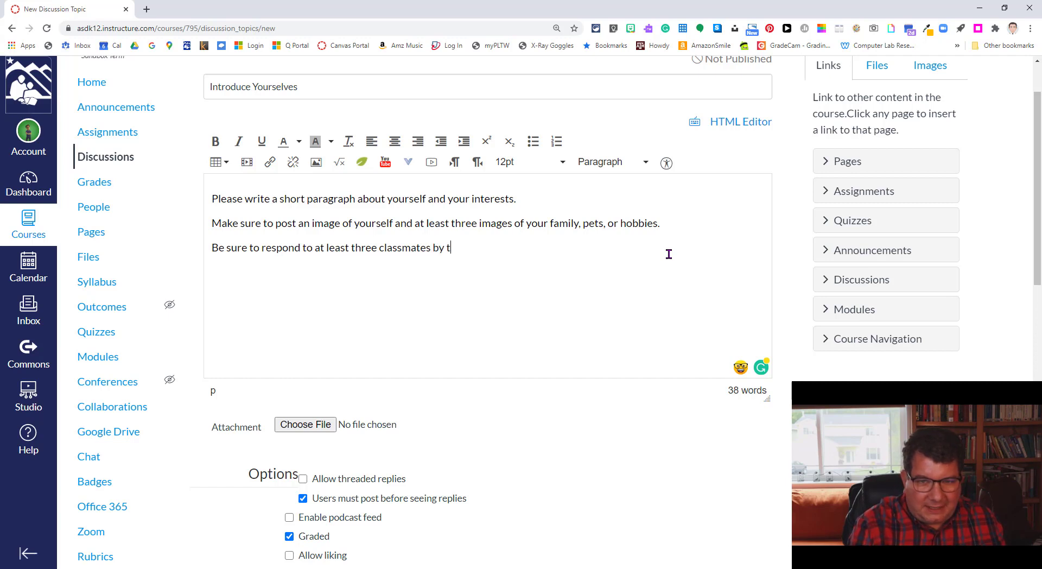
pyautogui.press('BackSpace')
pyautogui.write('introducing yoursel')
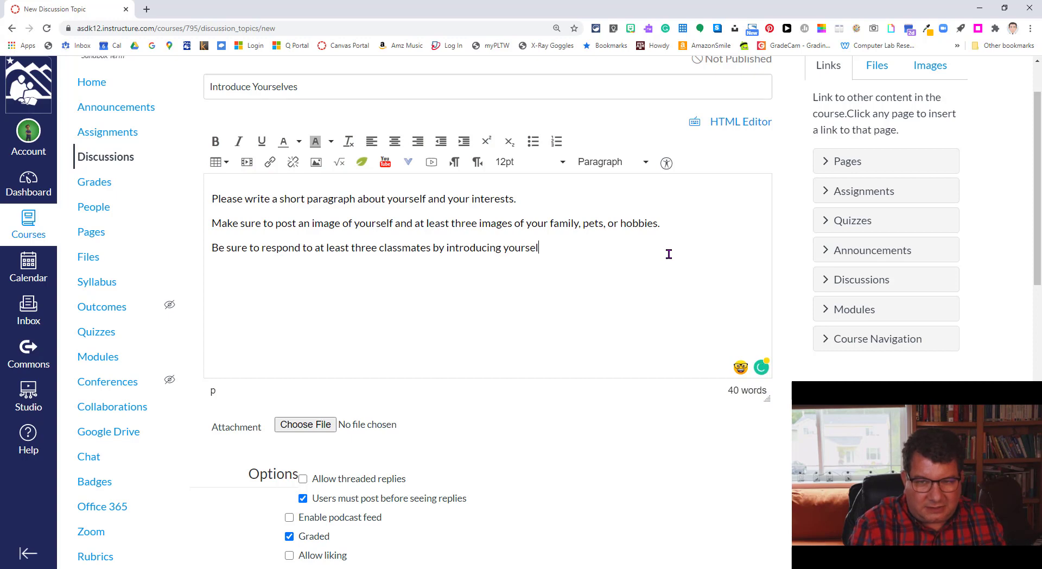
pyautogui.write('f and commenting on')
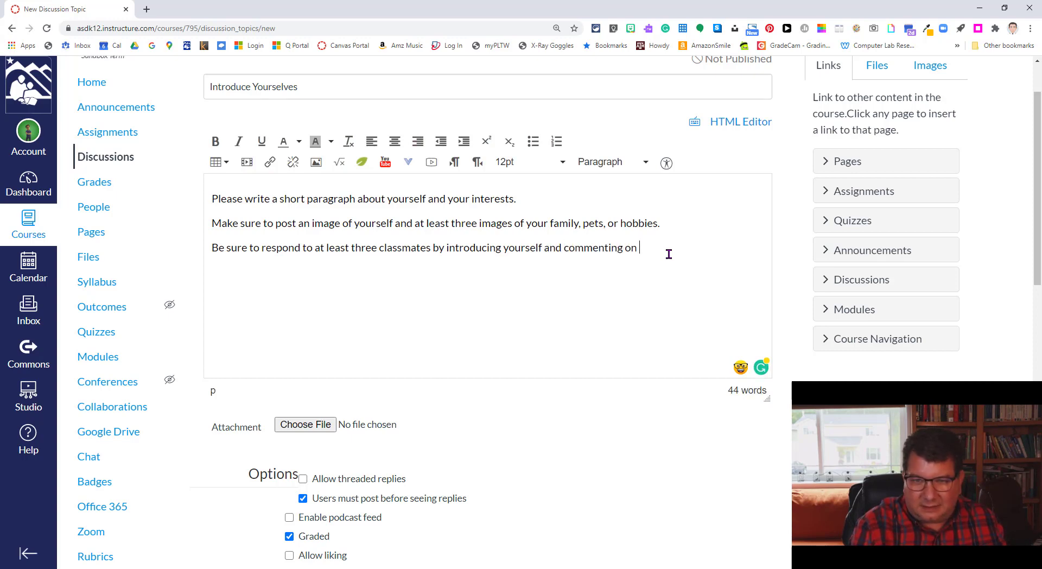
pyautogui.write(' a hobby or interest.')
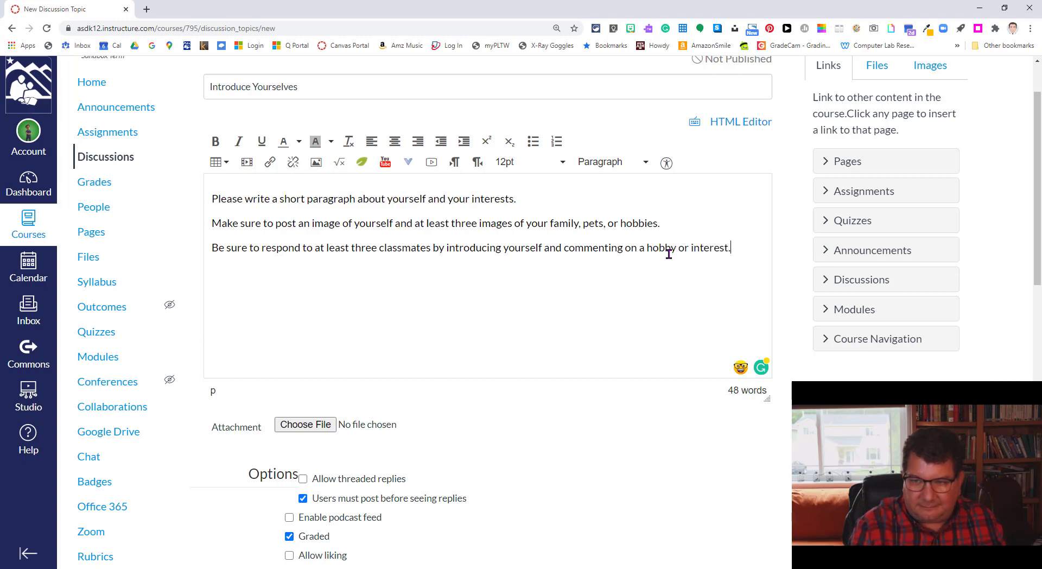
# - Save and publish the "Introduce Yourselves" discussion topic
pyautogui.scroll(-12, 657, 353)
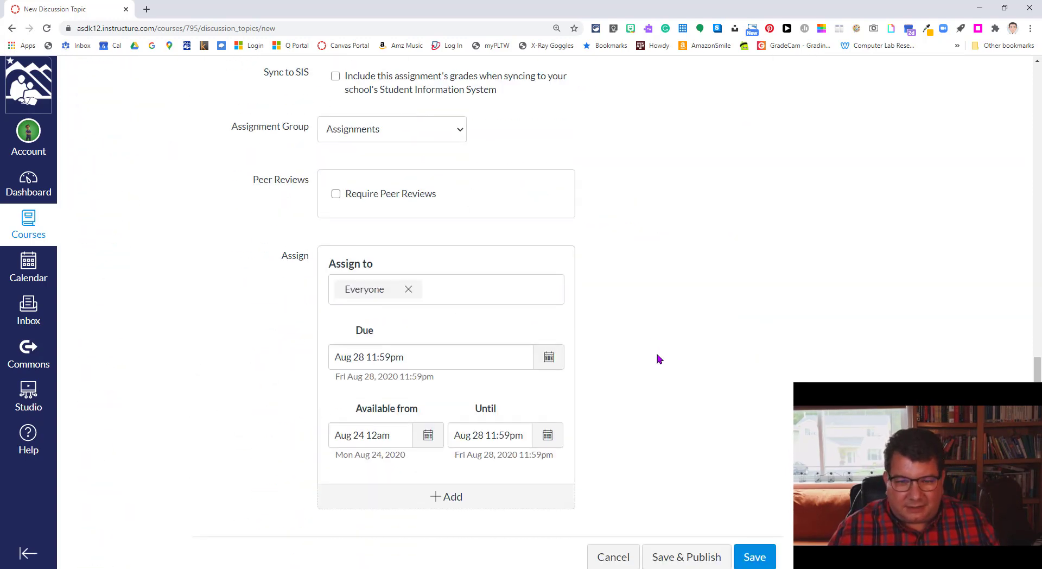
pyautogui.scroll(-1, 657, 359)
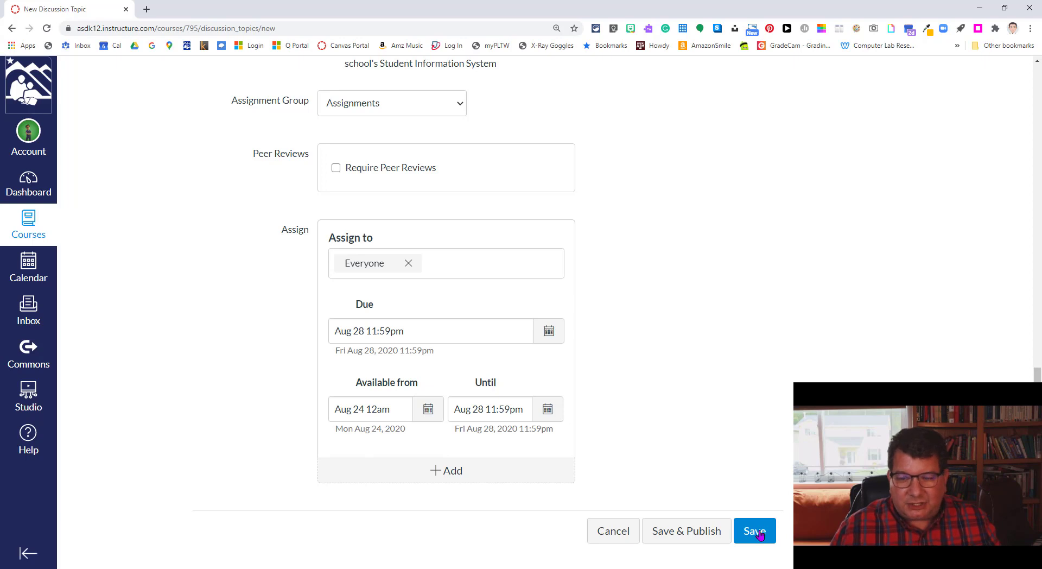
pyautogui.click(713, 534)
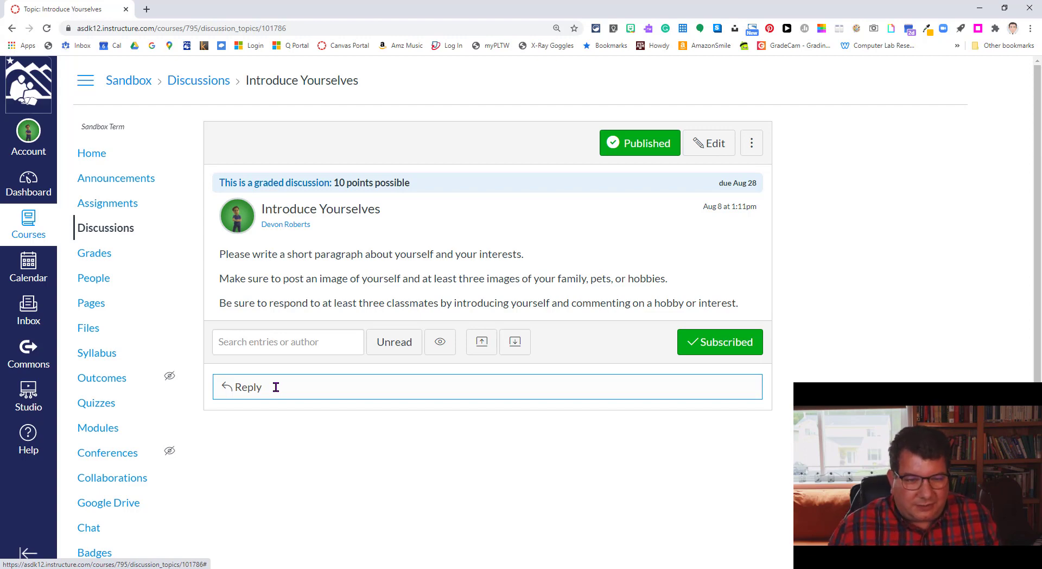
# - Open a reply to the published topic and look over its editor and attachment option
pyautogui.click(257, 389)
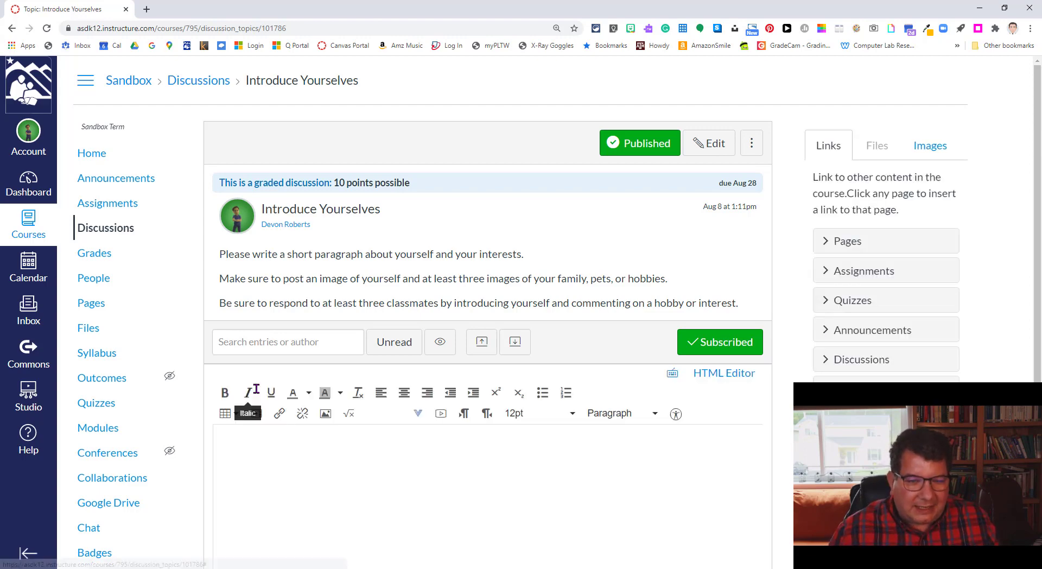
pyautogui.scroll(-3, 406, 459)
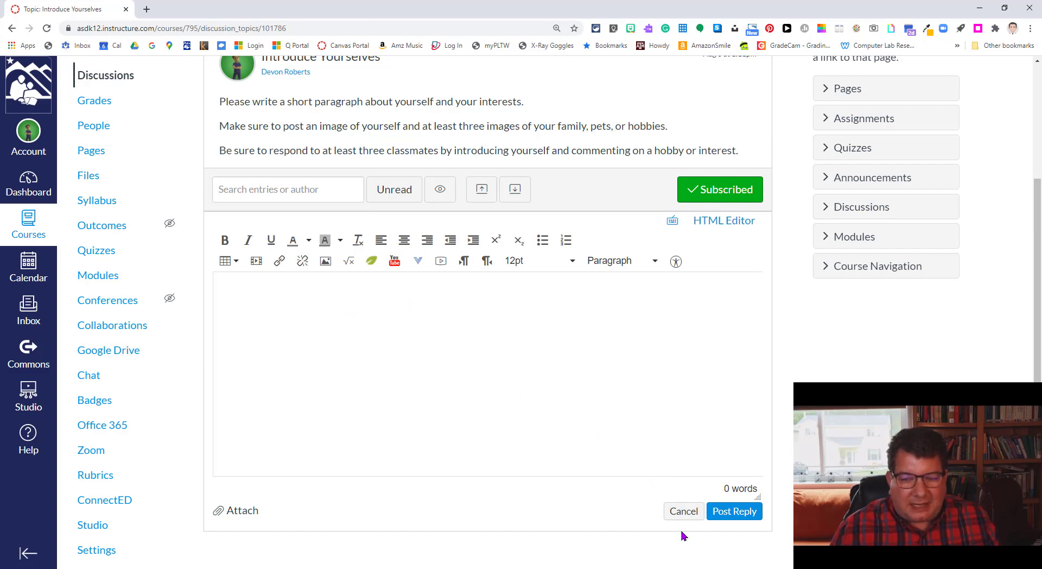
# - Cancel the open reply and move the "Introduce Yourselves" topic into the Pinned Discussions section of the course's discussion list
pyautogui.click(683, 511)
pyautogui.scroll(3, 449, 326)
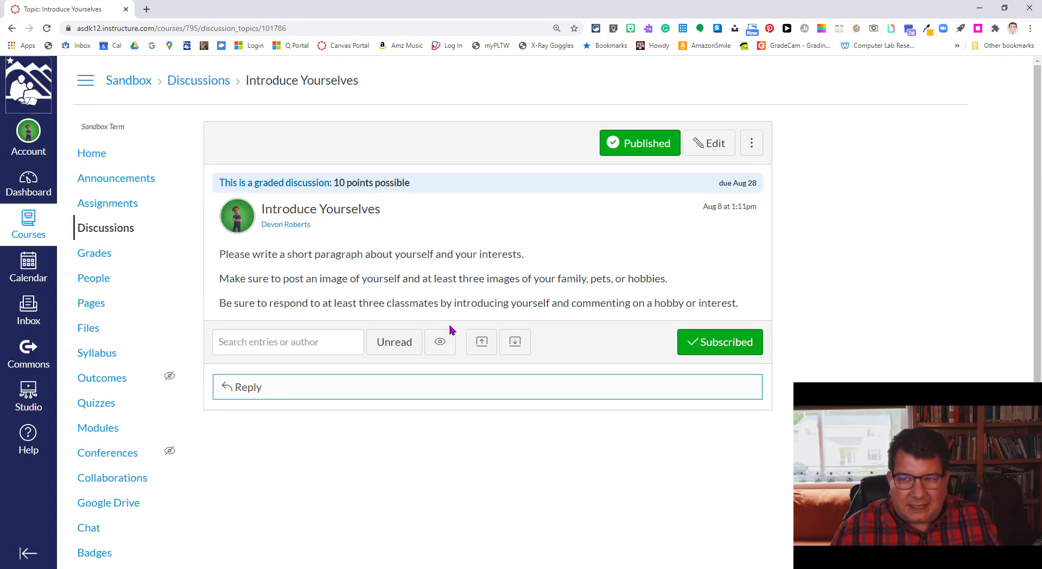
pyautogui.click(111, 231)
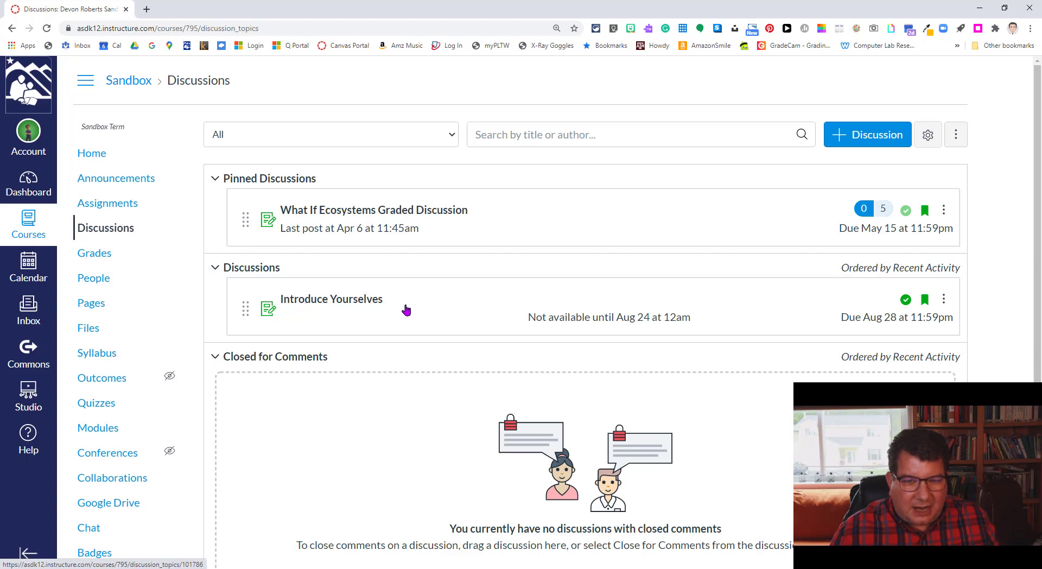
pyautogui.moveTo(405, 309); pyautogui.dragTo(395, 212)
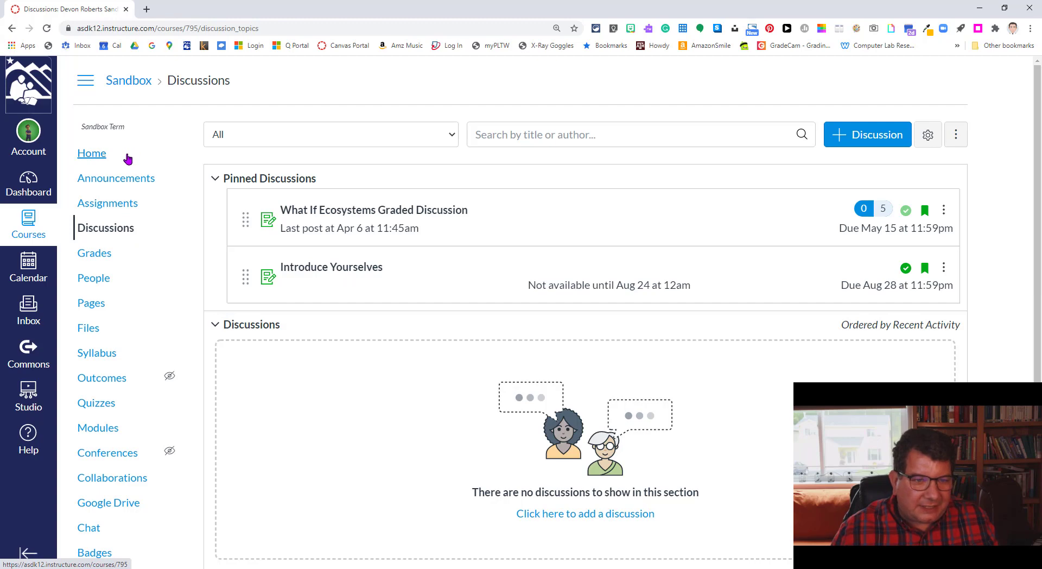
# - Look up the "Introduce Yourselves" discussion in the calendar's agenda for the Sandbox course
pyautogui.scroll(-4, 140, 396)
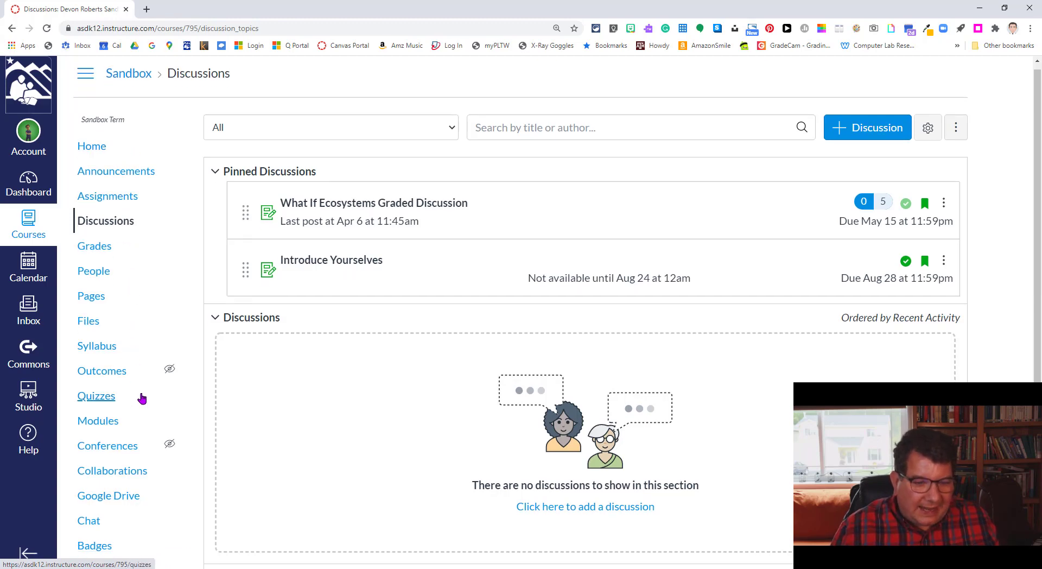
pyautogui.scroll(4, 142, 399)
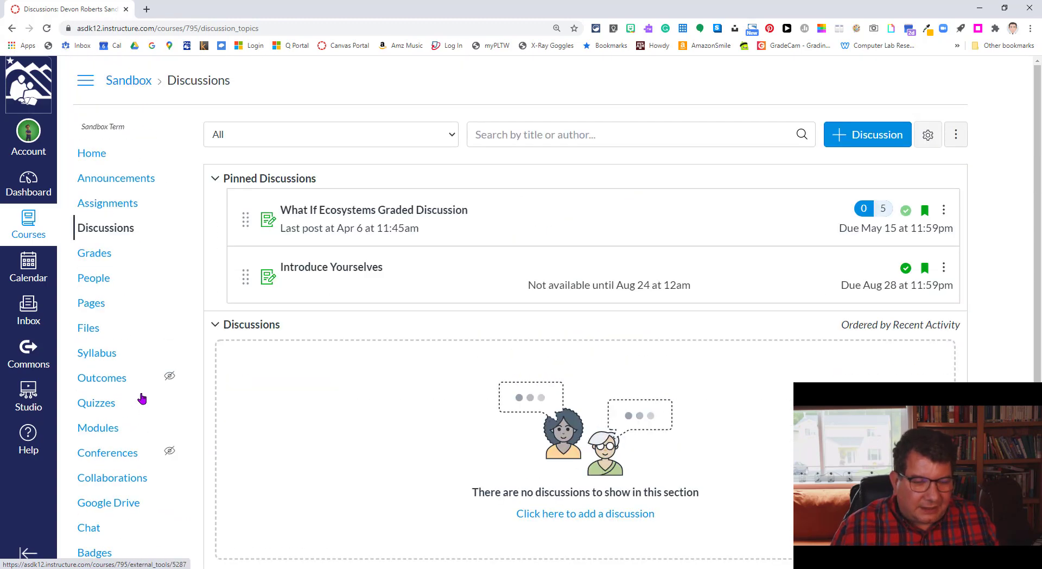
pyautogui.click(27, 265)
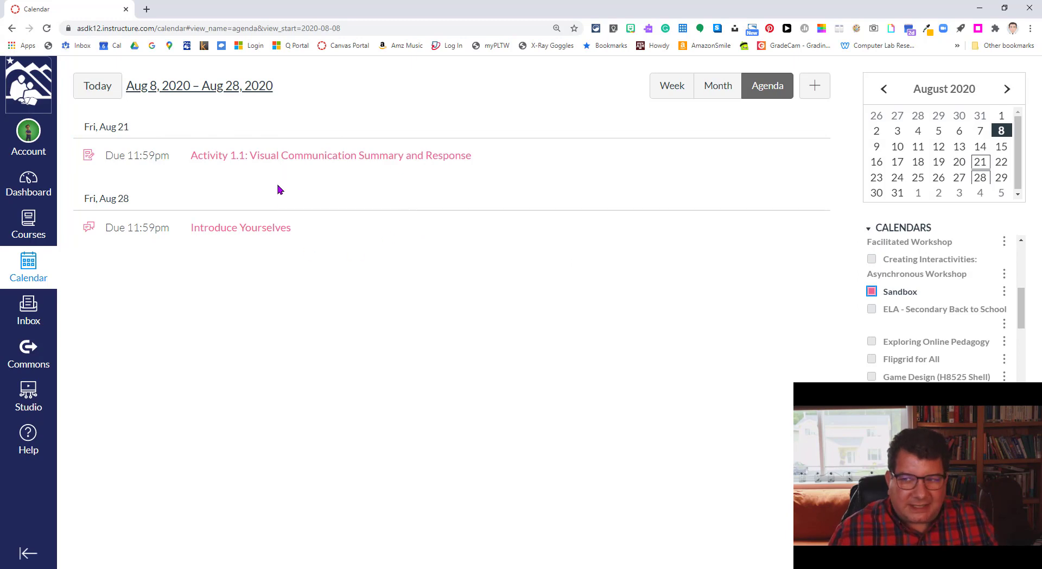
pyautogui.click(285, 237)
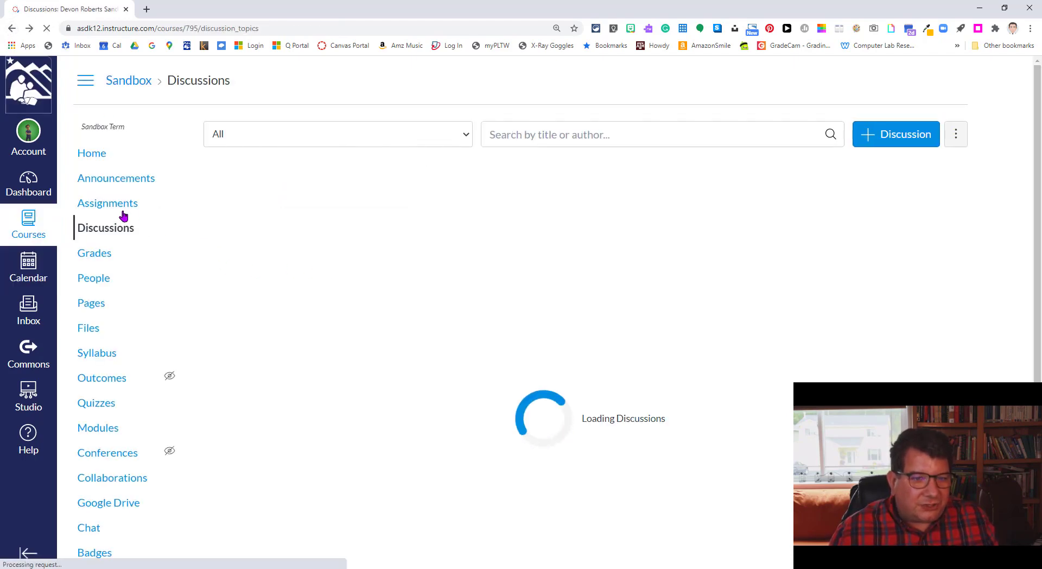
# - Examine how the graded "Introduce Yourselves" discussion is listed among the Sandbox course's assignments, including its icon, dates and points
pyautogui.click(111, 210)
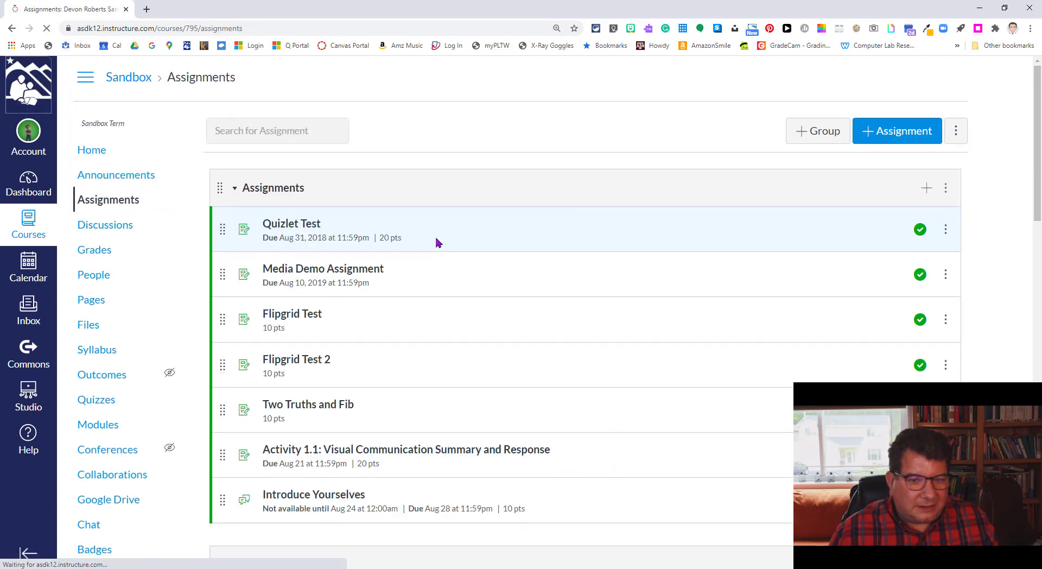
pyautogui.scroll(-3, 436, 239)
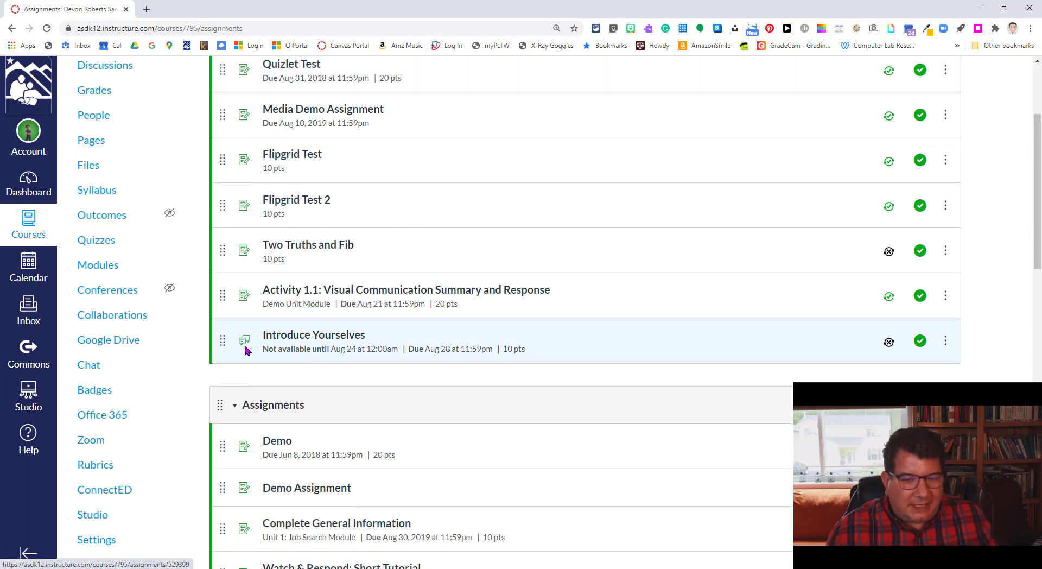
pyautogui.press('ctrl')
pyautogui.press('ctrl')
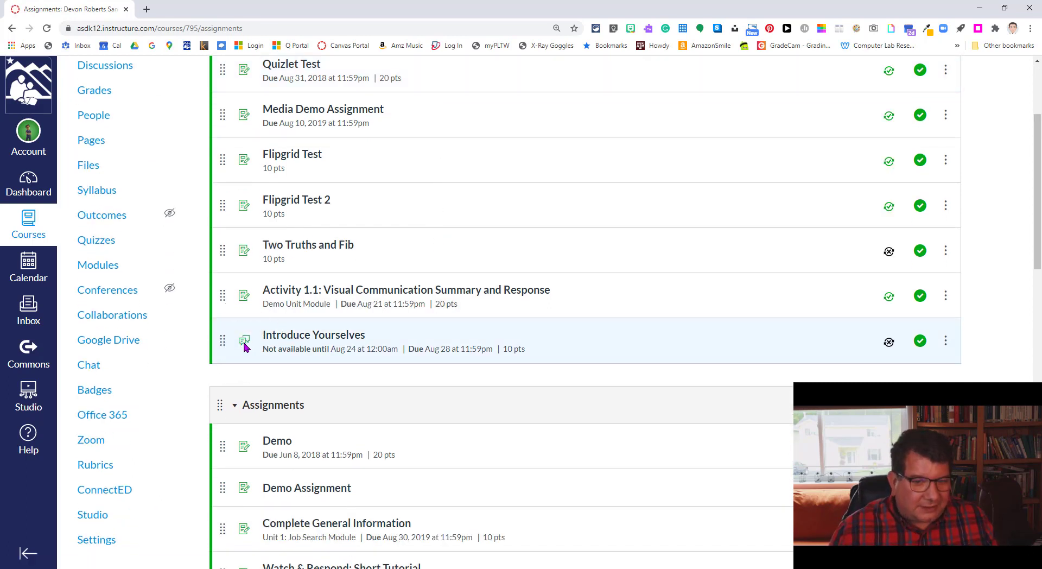
pyautogui.press('ctrl')
pyautogui.press('ctrl')
pyautogui.press('ctrl')
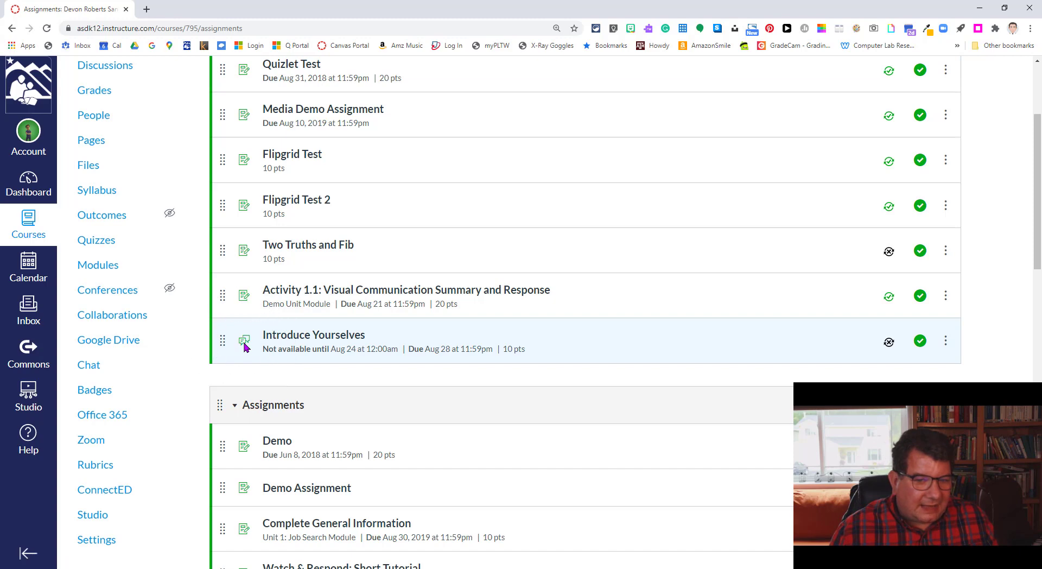
pyautogui.press('ctrl')
pyautogui.press('ctrl')
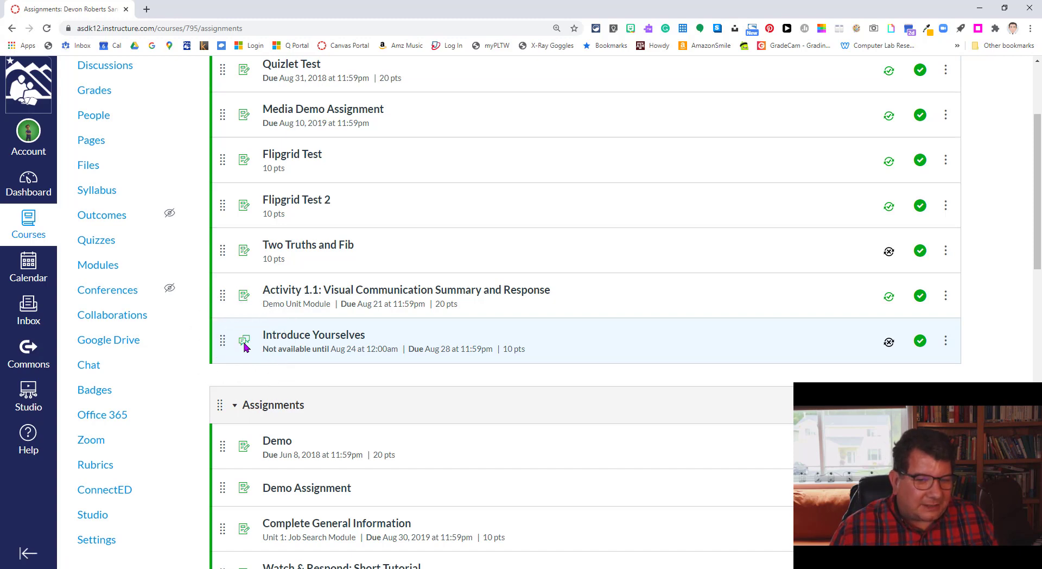
pyautogui.press('ctrl')
pyautogui.press('ctrl')
pyautogui.press('ctrl')
pyautogui.scroll(1, 356, 348)
pyautogui.scroll(3, 356, 343)
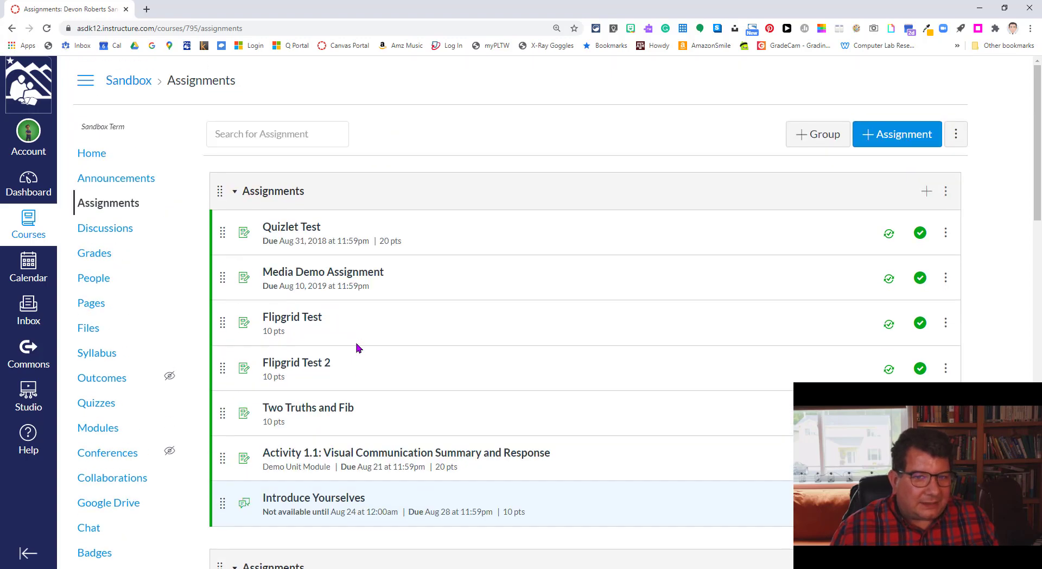
# - Return to the course's discussion list and review its pinned and regular discussion sections
pyautogui.click(106, 230)
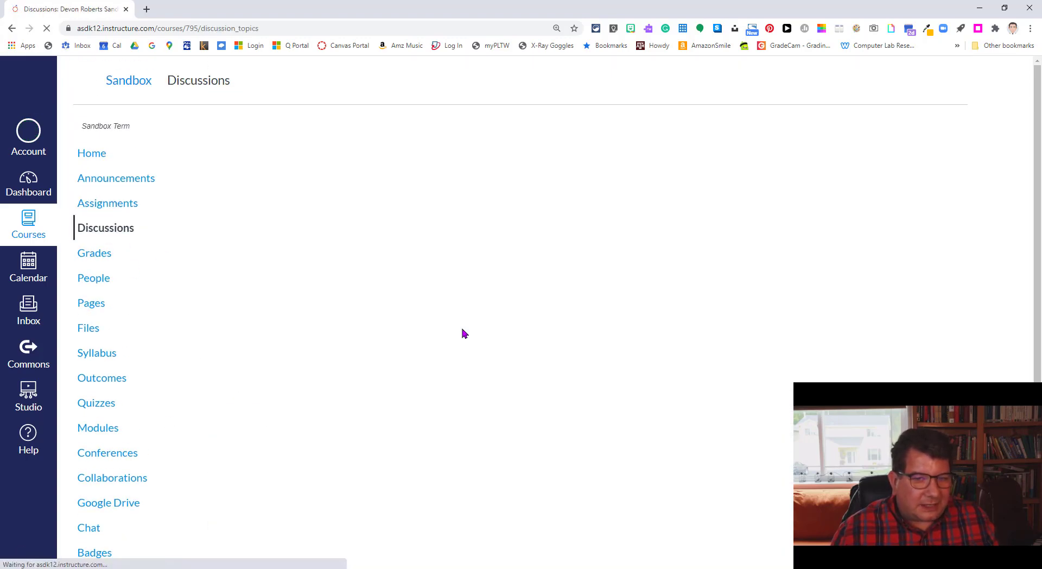
pyautogui.scroll(-2, 462, 329)
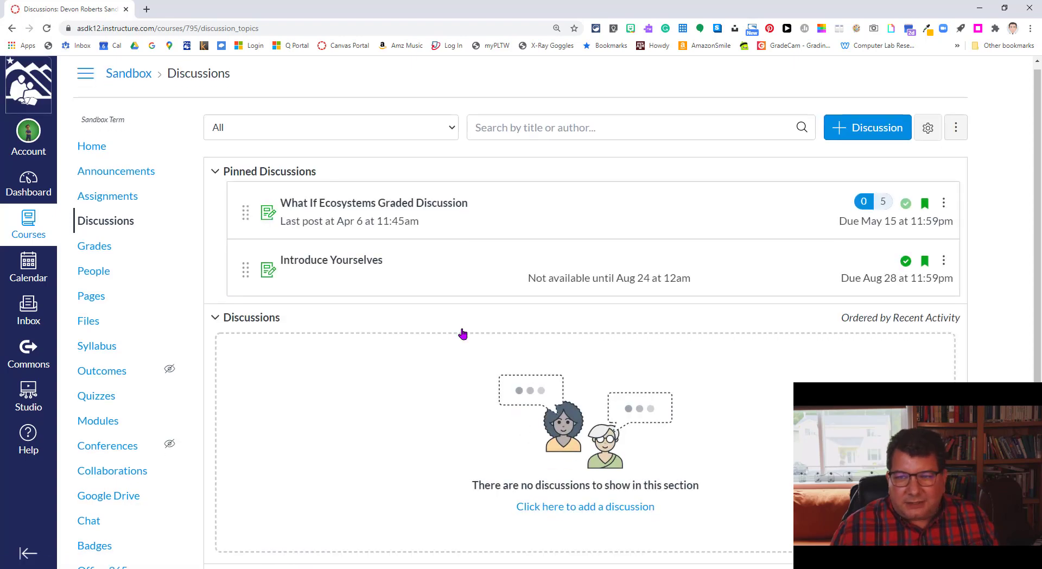
pyautogui.scroll(2, 462, 329)
pyautogui.scroll(1, 463, 332)
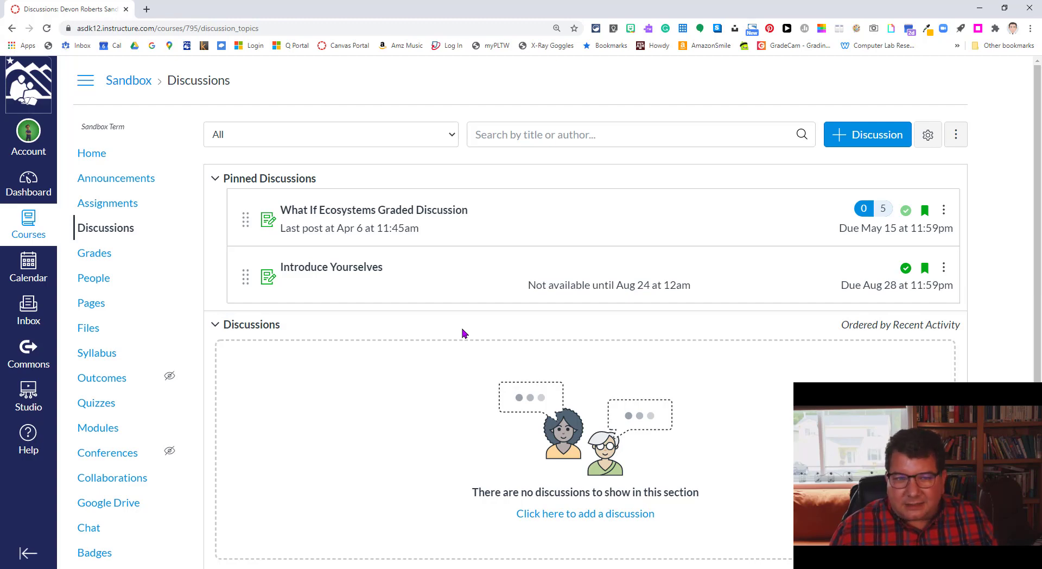
pyautogui.scroll(-4, 462, 329)
pyautogui.scroll(4, 462, 328)
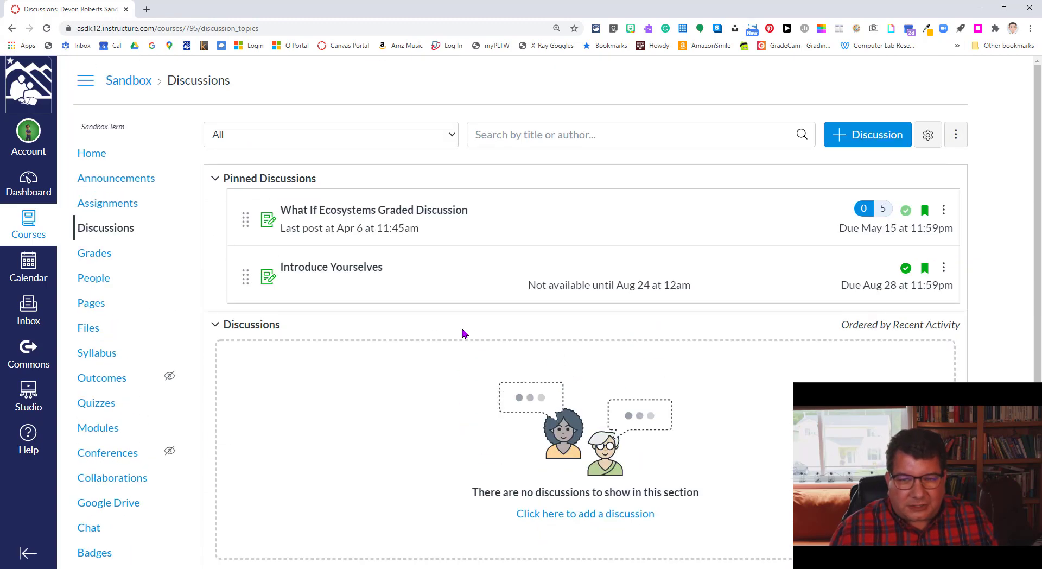